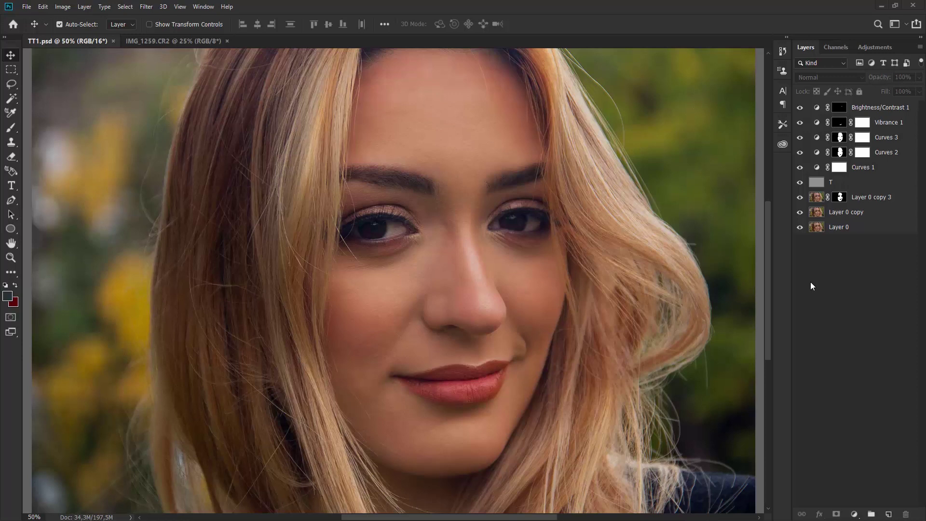
- Compare the original photo in Layer 0 with the retouched version by isolating that layer and restoring all layers
alt+click(800, 227)
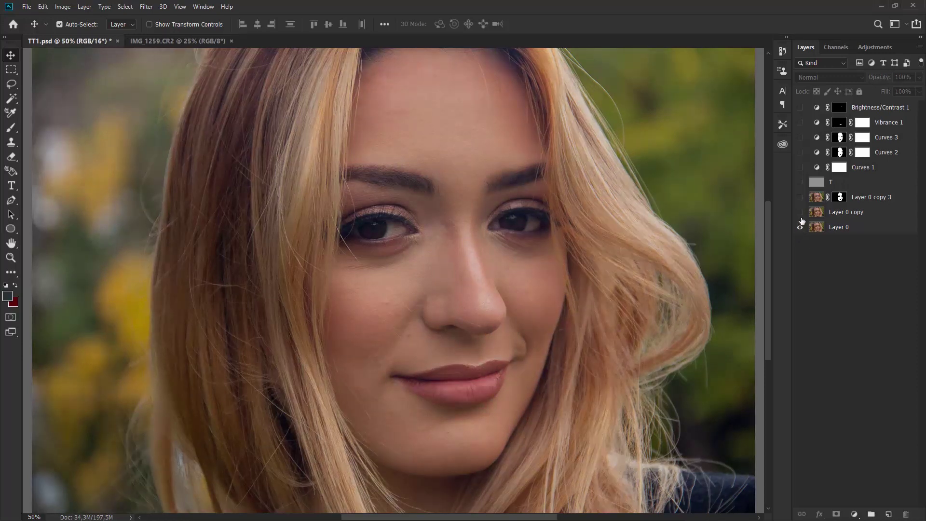
alt+click(800, 227)
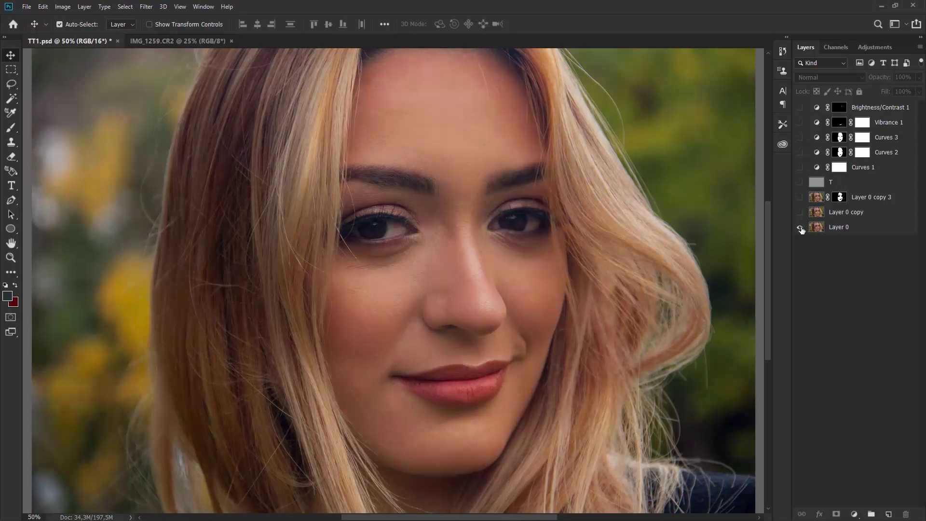
alt+click(801, 228)
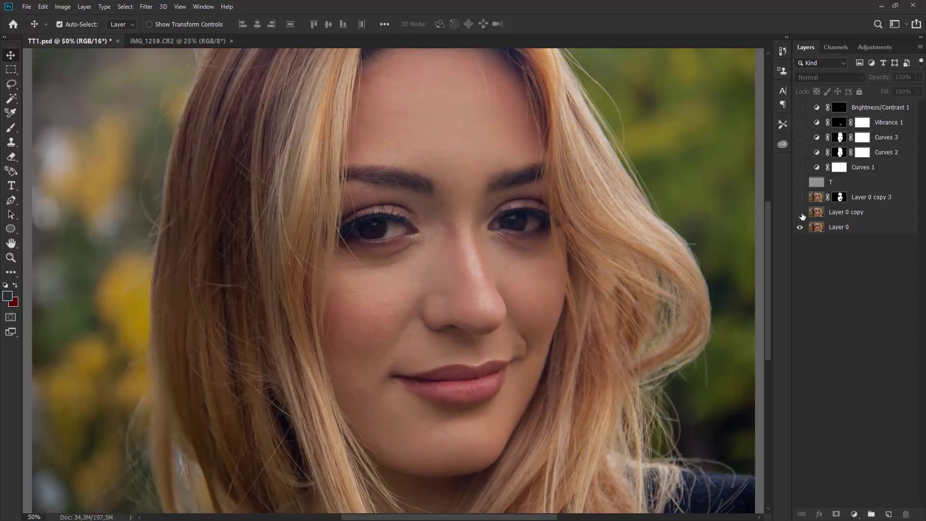
drag(802, 215, 801, 110)
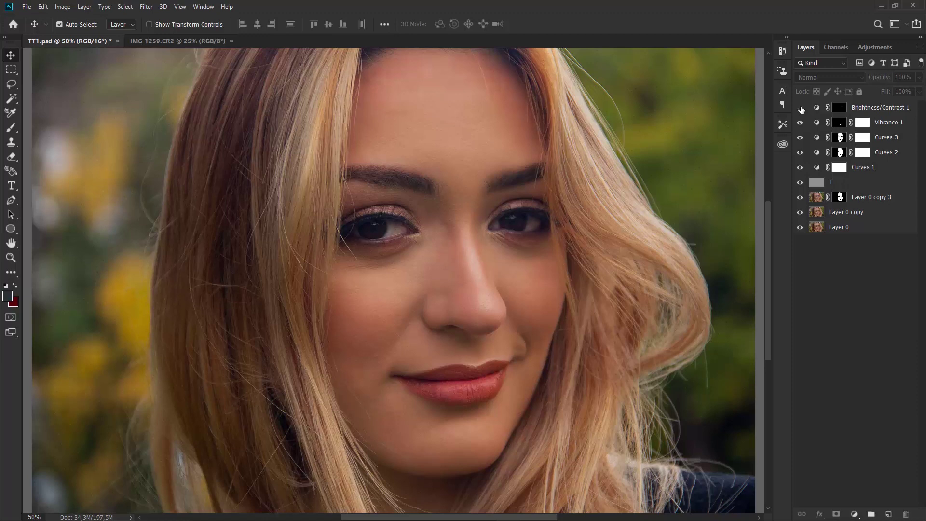
- Stamp all visible layers into a new merged layer above Brightness/Contrast 1
click(860, 106)
click(850, 262)
click(861, 106)
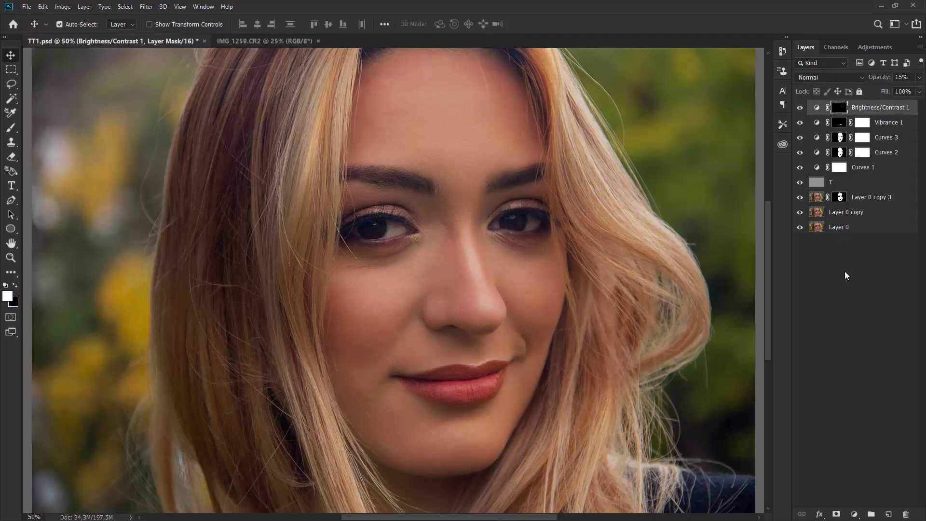
key(ctrl)
key(ctrl+alt+shift+e)
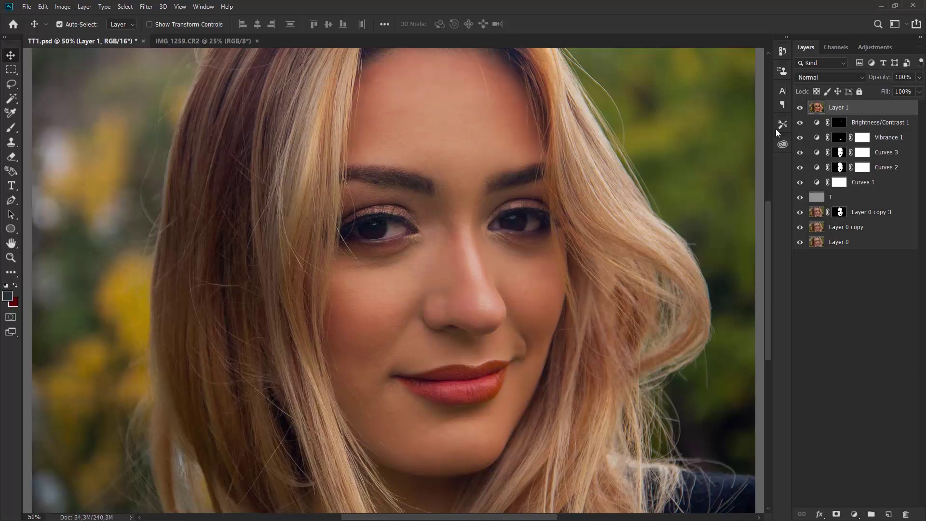
click(800, 108)
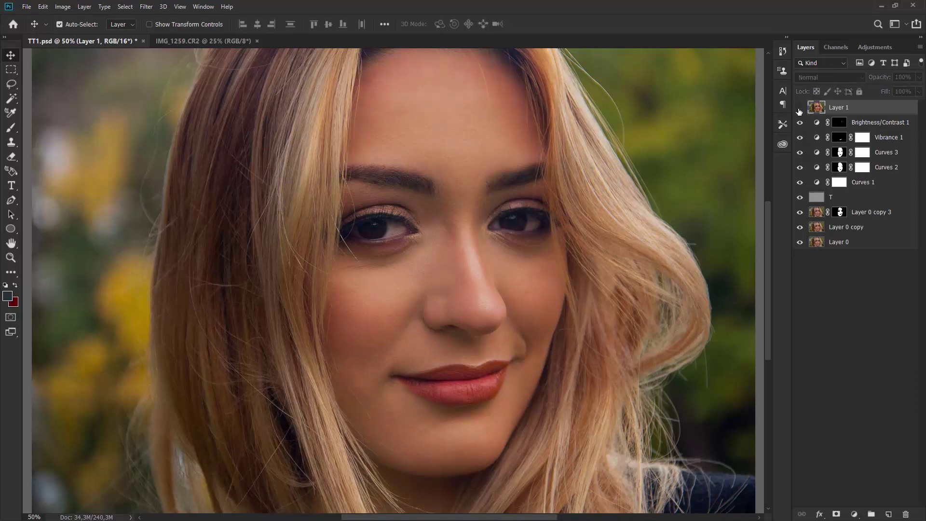
click(799, 108)
- Open the Unsharp Mask filter on Layer 1 and place its dialog clear of the face
click(862, 123)
shift+click(859, 243)
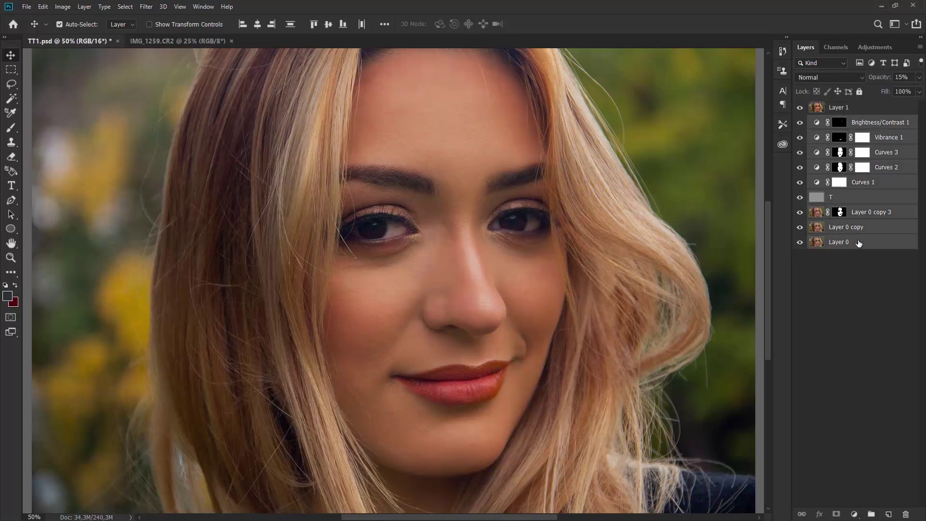
click(860, 109)
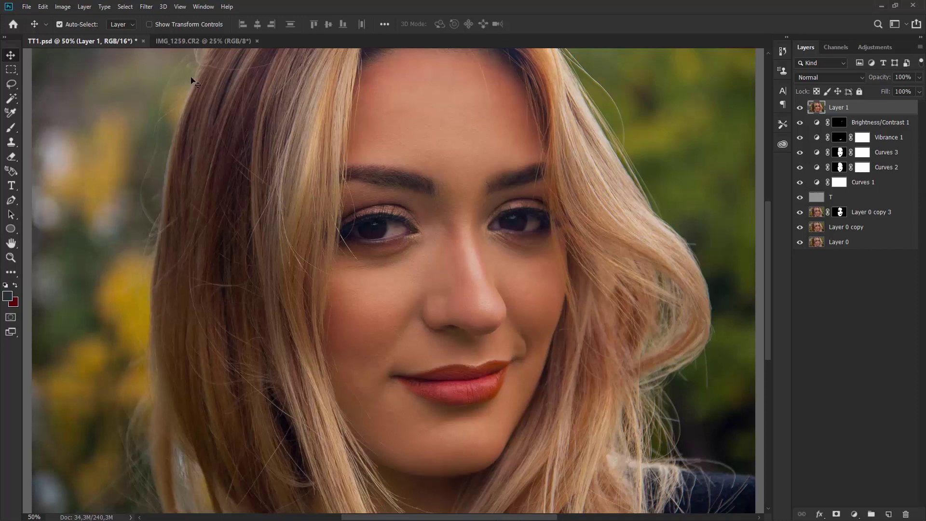
click(146, 7)
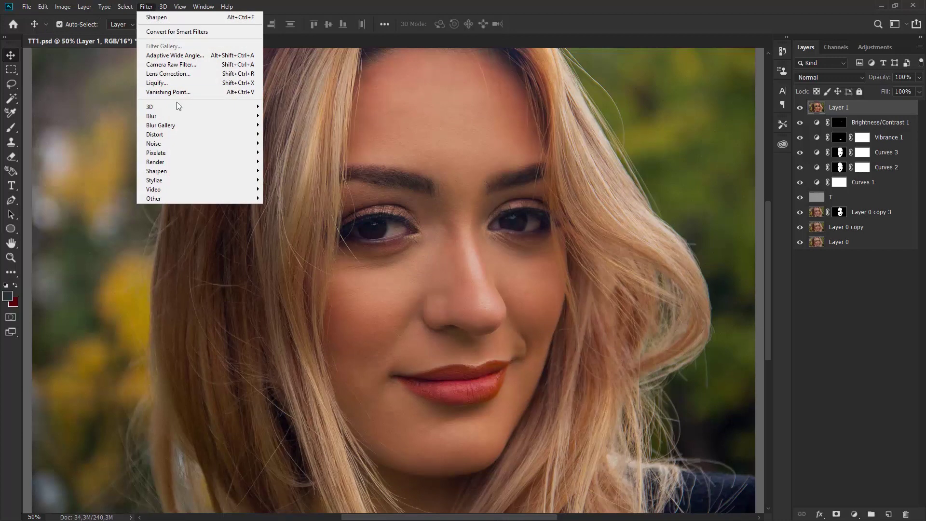
mouse_move(187, 171)
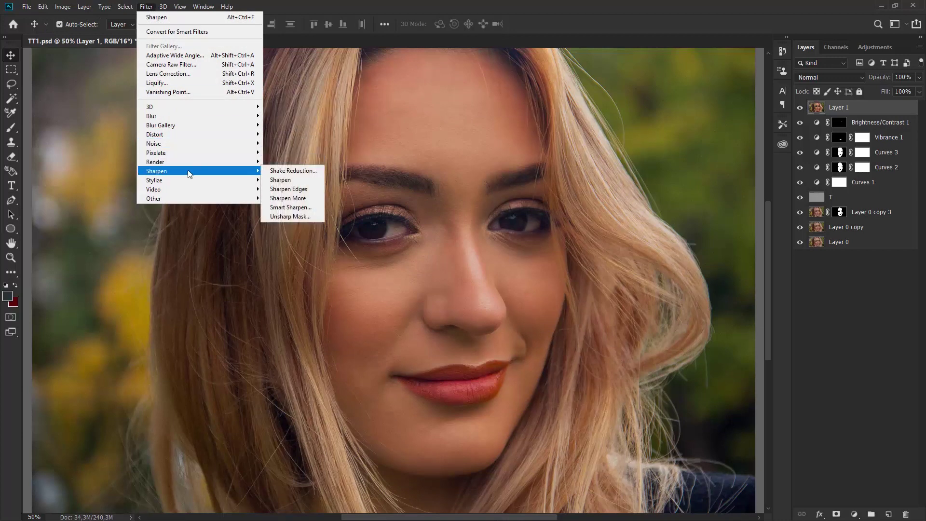
click(303, 218)
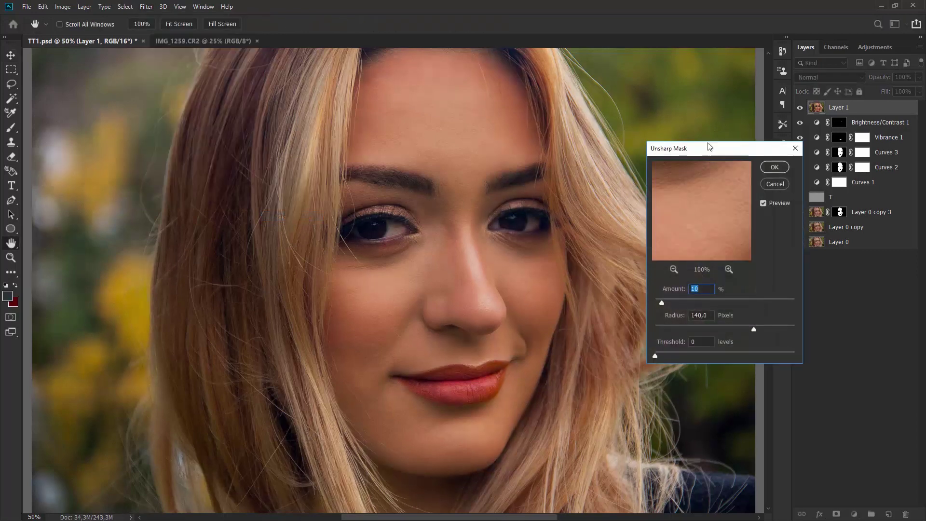
drag(709, 147, 662, 75)
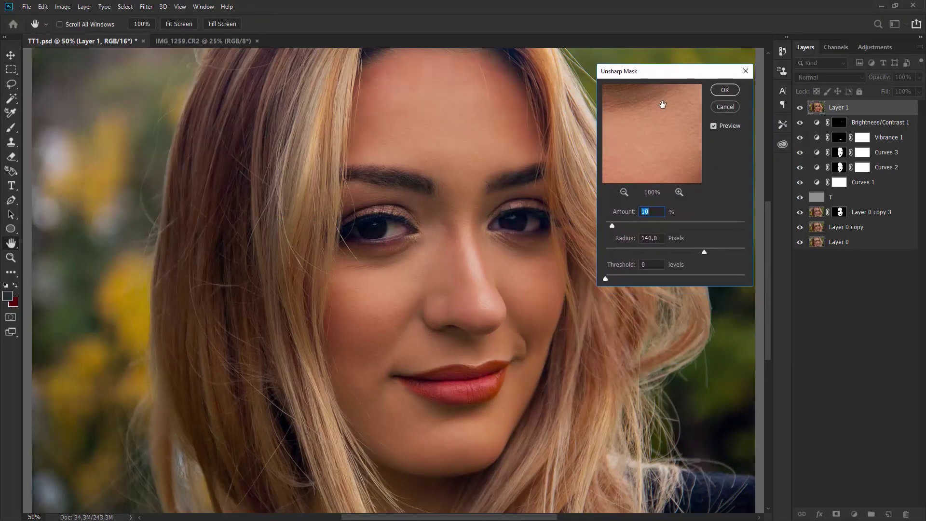
- Inspect the eye and cheek in the filter's preview at 50% and compare the image with the preview off and on
drag(659, 124, 676, 172)
drag(658, 124, 636, 182)
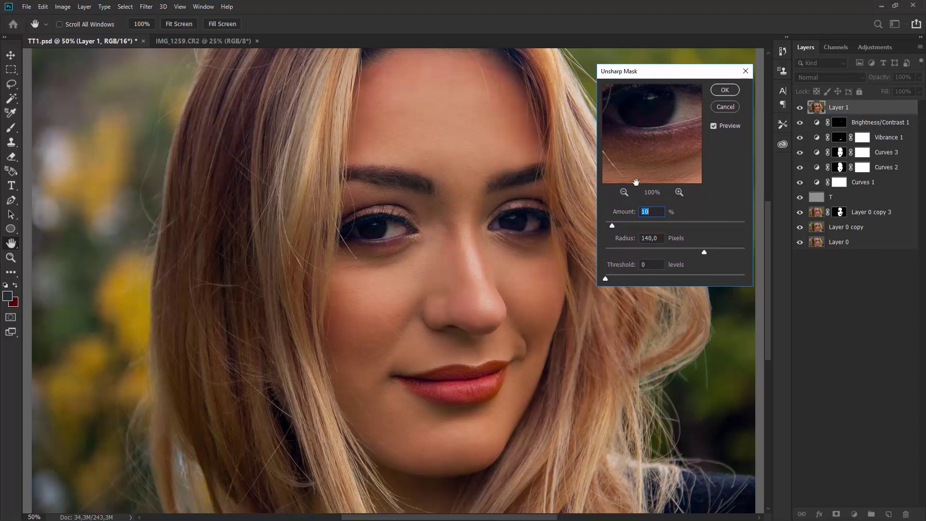
click(624, 192)
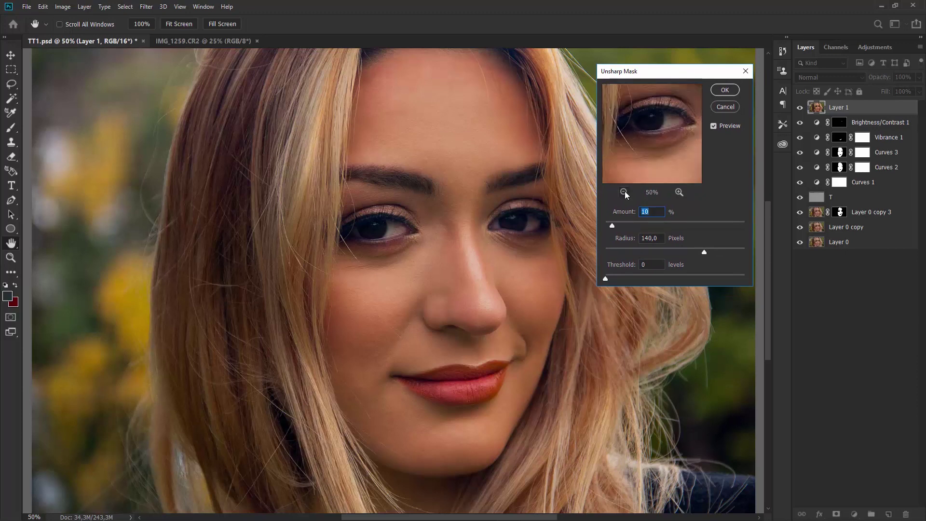
click(679, 192)
click(678, 189)
click(676, 188)
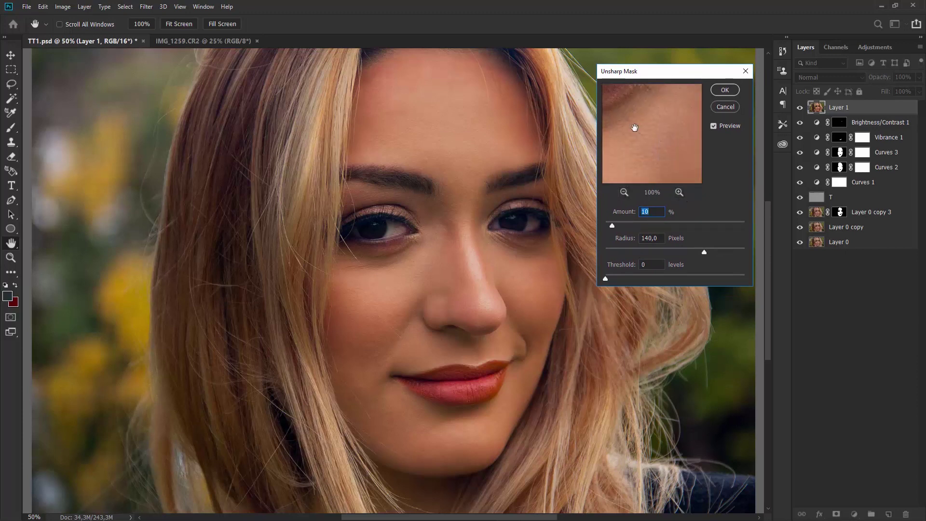
click(624, 192)
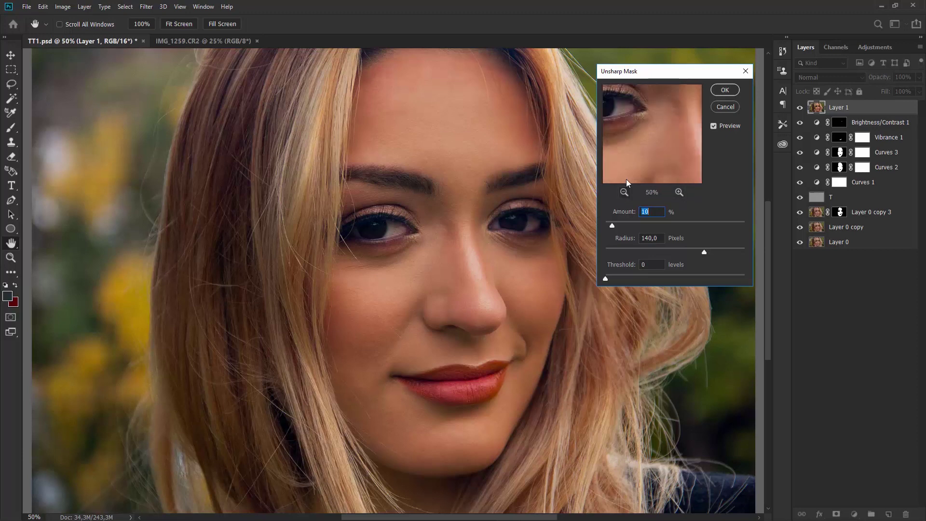
drag(672, 124, 659, 140)
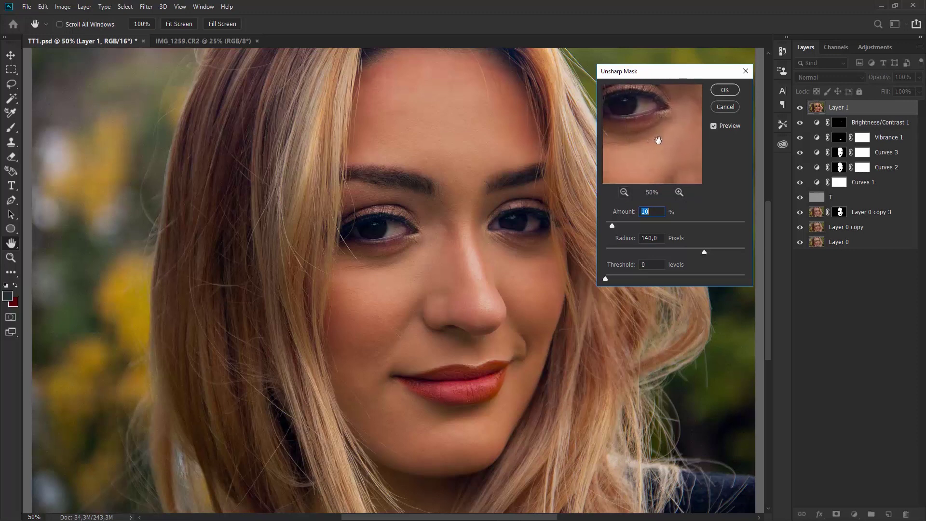
click(714, 127)
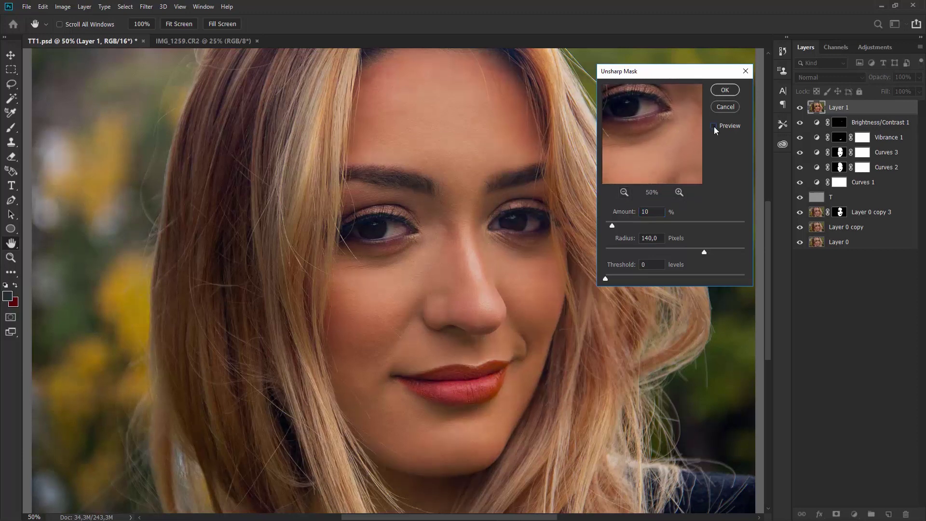
click(715, 127)
click(714, 126)
click(713, 126)
drag(669, 77, 680, 69)
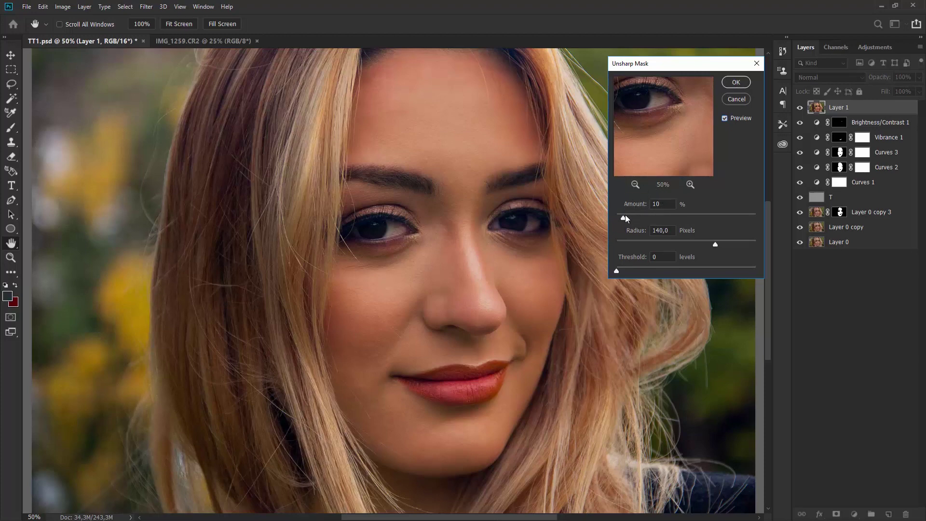
- Try Unsharp Mask amounts of 192% and 35%, and reduce the radius to 1.7 pixels
drag(624, 218, 727, 217)
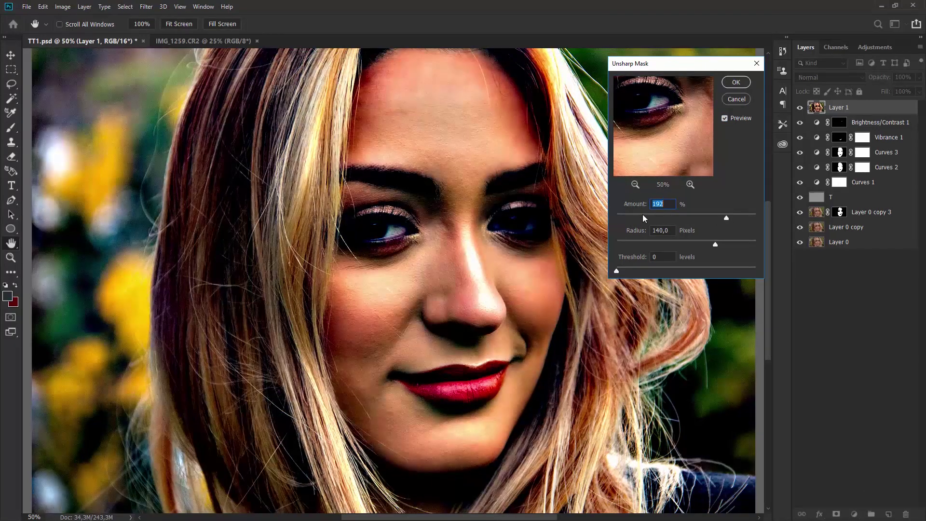
mouse_move(643, 217)
mouse_down()
mouse_move(625, 215)
mouse_move(642, 216)
mouse_up()
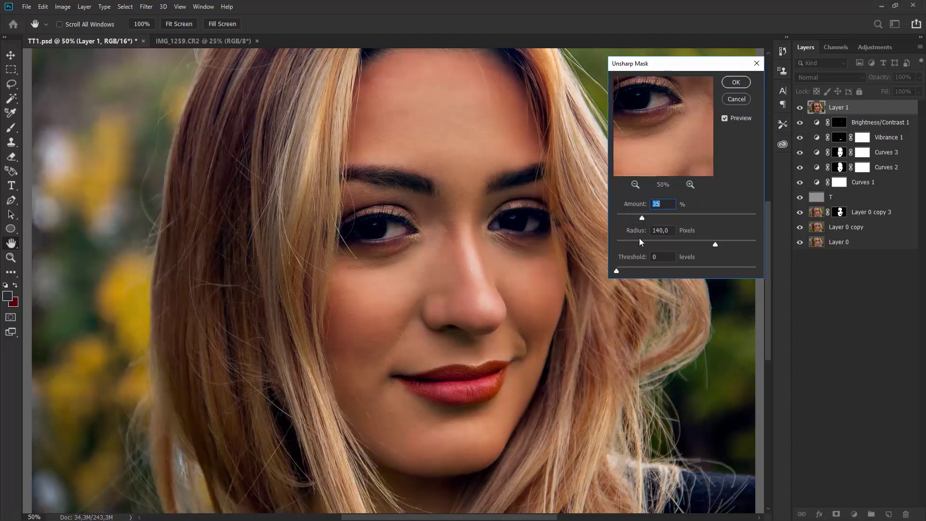
click(640, 243)
drag(677, 240, 629, 242)
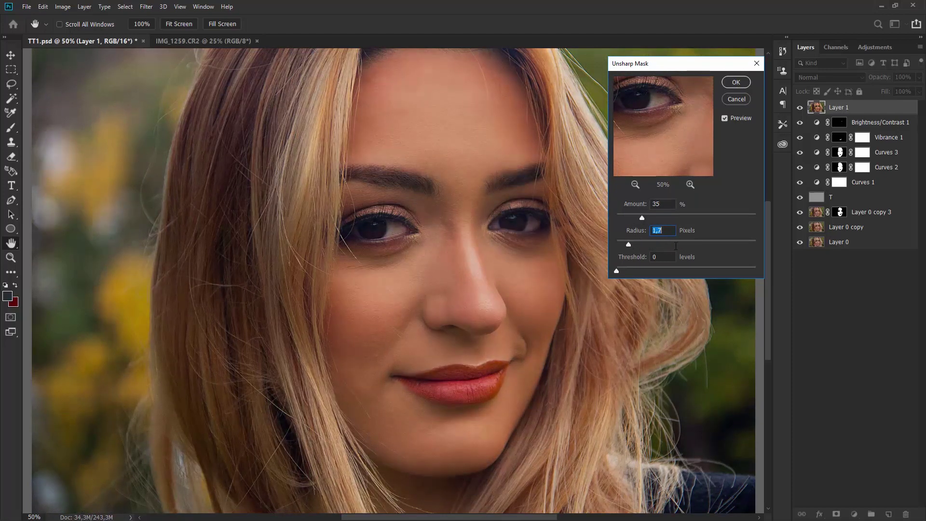
click(626, 240)
- Try higher Unsharp Mask threshold levels and return the threshold to 0
drag(622, 273, 635, 274)
click(729, 272)
drag(629, 270, 615, 272)
- Try a 5-pixel radius with an 85% amount and compare the image with the preview off and on
click(669, 231)
text(5)
click(673, 203)
text(85)
click(724, 119)
click(724, 118)
- Try a 60% amount with a 3-pixel radius and compare the sharpening off and on at 100% zoom
click(663, 204)
double_click(663, 204)
text(60)
double_click(665, 231)
text(3)
click(725, 118)
key(ctrl+1)
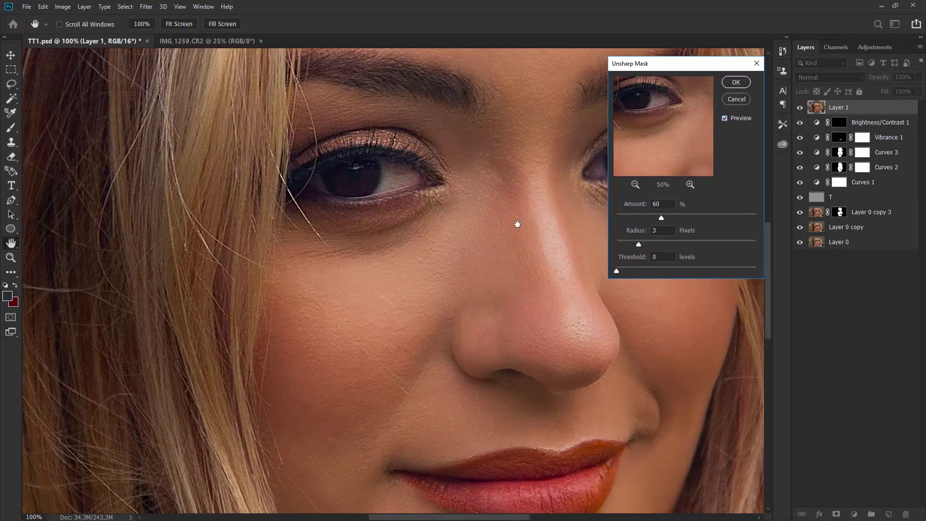
key(p)
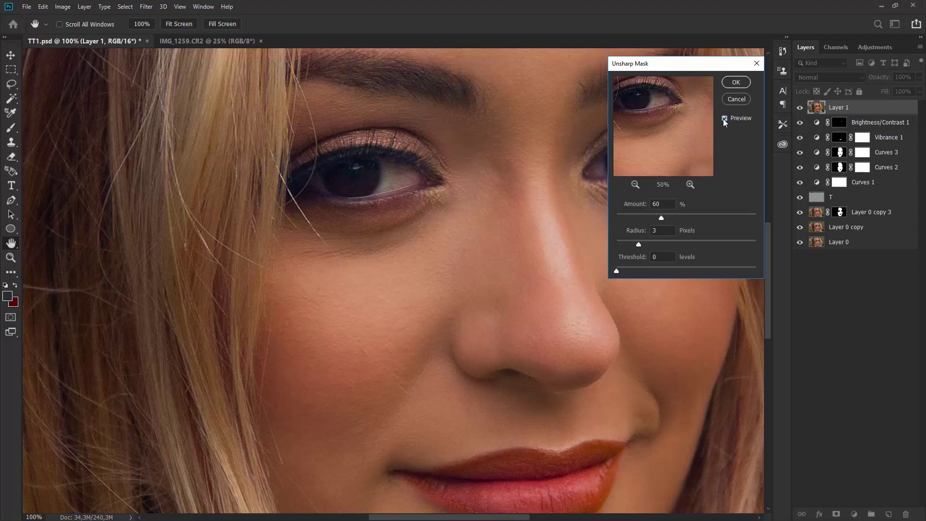
click(724, 118)
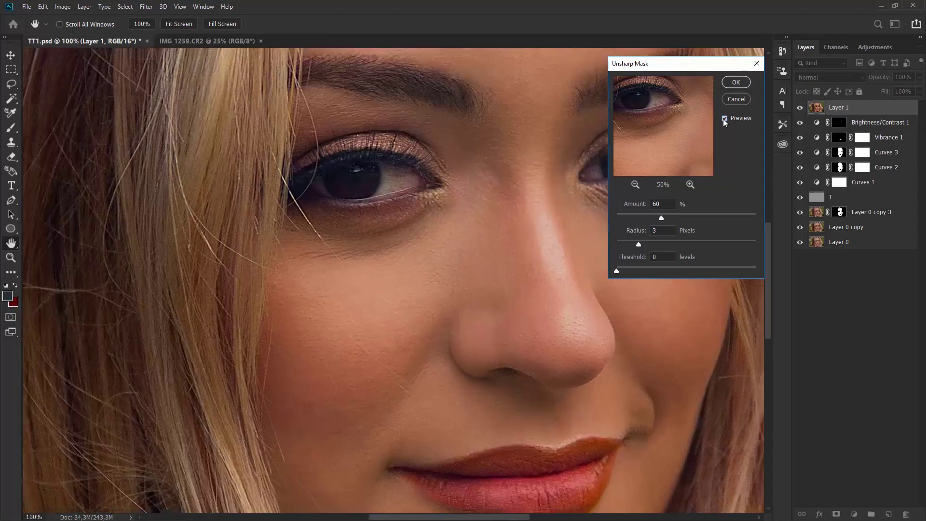
key(ctrl+0)
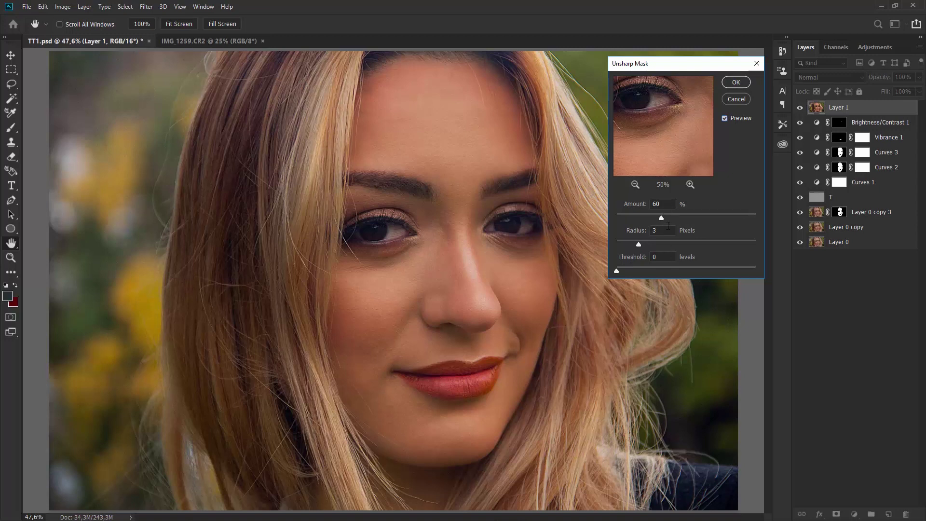
- Set the Unsharp Mask amount to 10% and the radius to 140 pixels, and compare the preview off and on
click(669, 204)
text(10)
key(Tab)
text(140)
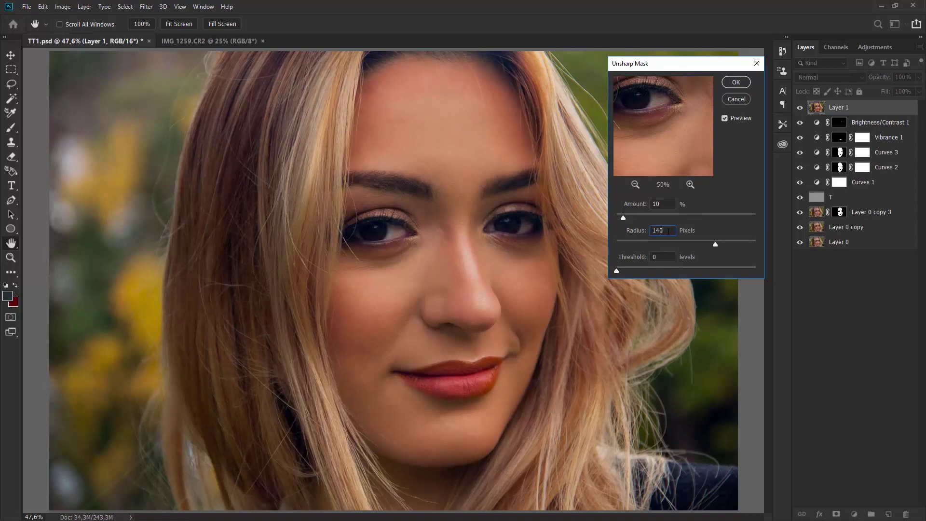
click(726, 118)
click(725, 118)
click(725, 118)
- Set the Unsharp Mask amount to 8%, apply the filter, and compare the image with Layer 1 hidden and shown
double_click(662, 205)
text(8)
click(725, 119)
click(737, 83)
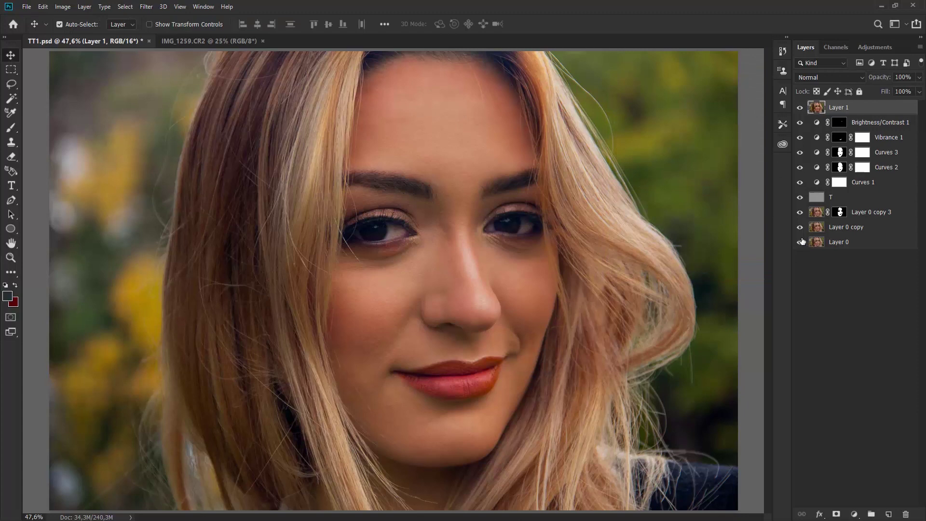
click(801, 108)
click(801, 108)
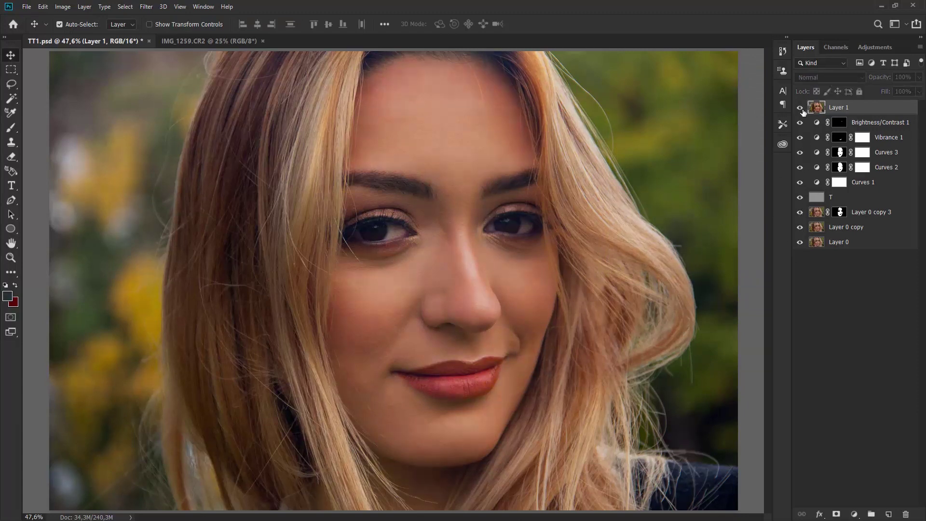
click(801, 108)
click(800, 108)
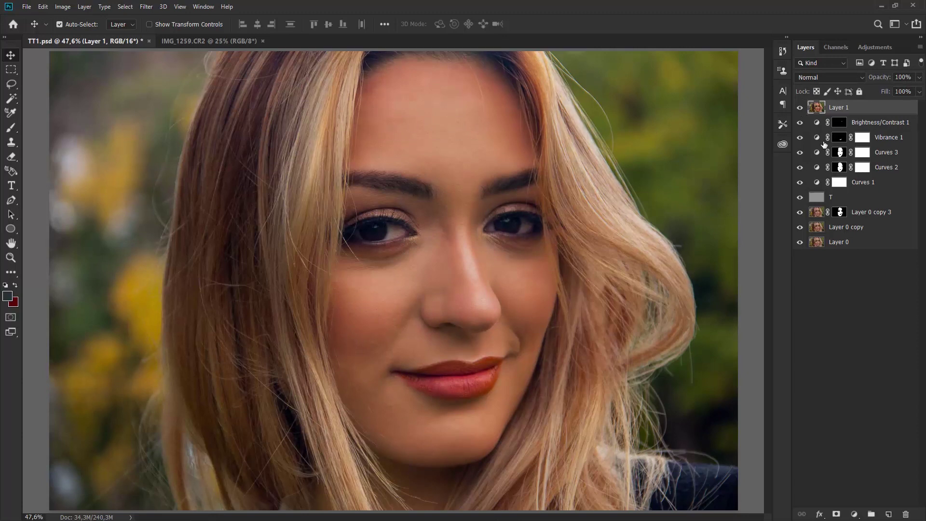
- Duplicate Layer 1 and open the High Pass filter for the copy
key(ctrl)
key(ctrl+j)
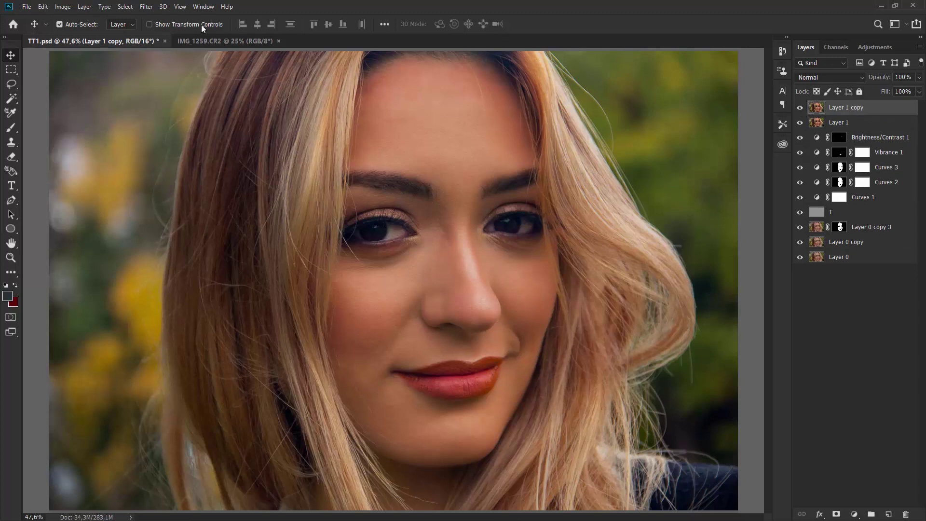
click(150, 7)
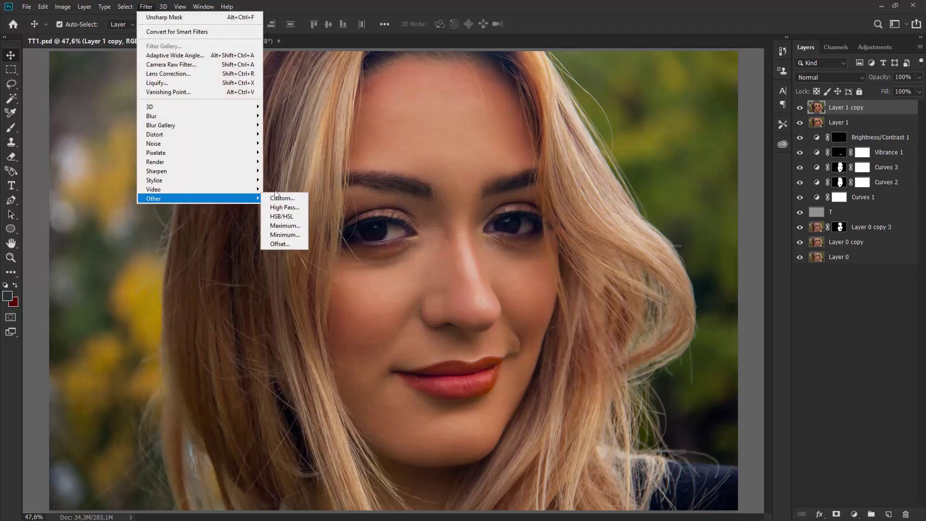
mouse_move(247, 186)
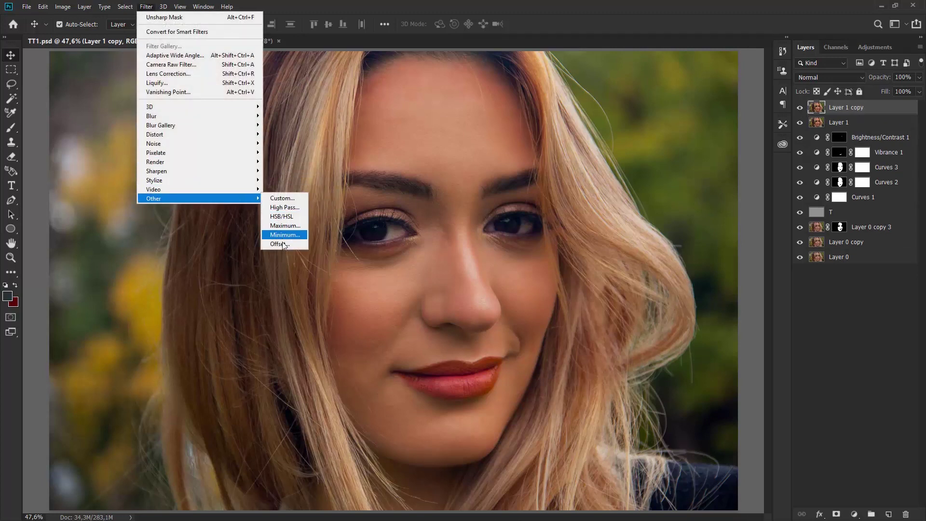
click(292, 207)
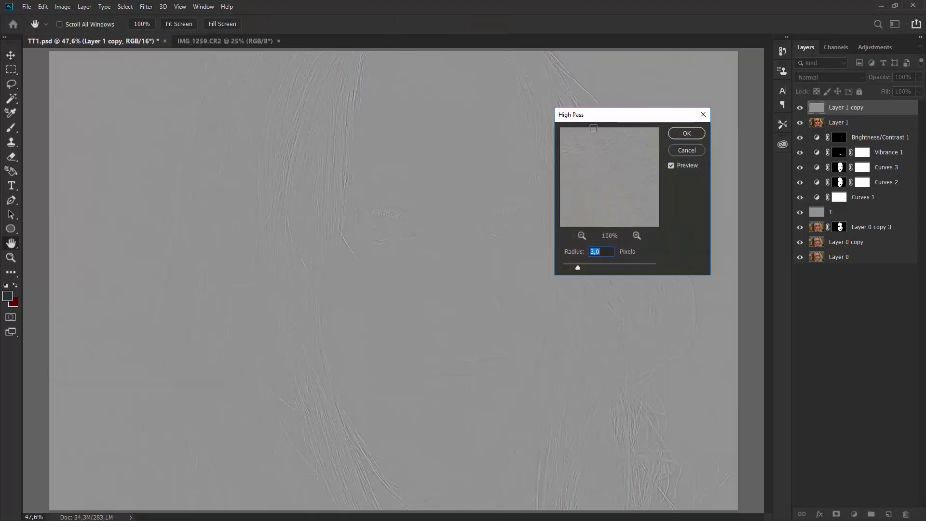
drag(630, 113, 651, 87)
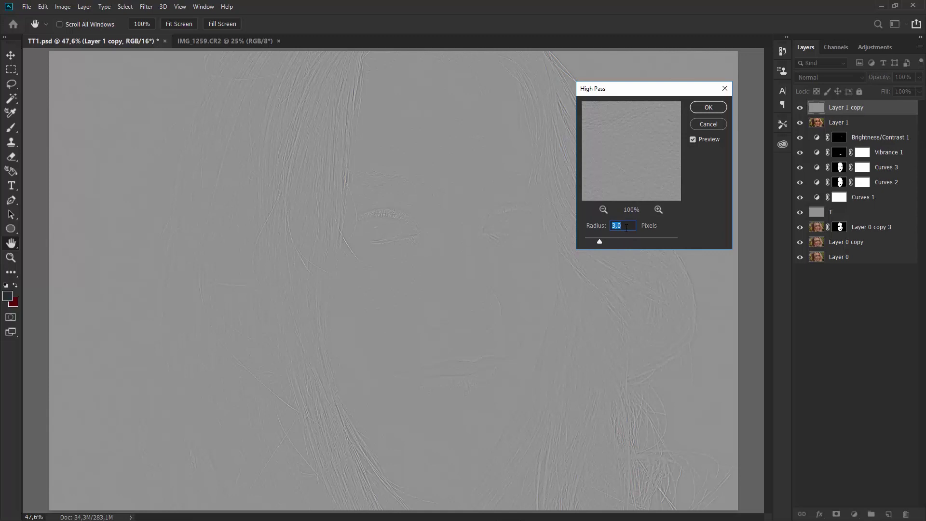
- Set the High Pass radius to 3 pixels and apply the filter to Layer 1 copy
drag(620, 242, 573, 241)
text(1)
key(BackSpace)
text(2)
text(3)
key(ctrl+minus)
key(ctrl+plus)
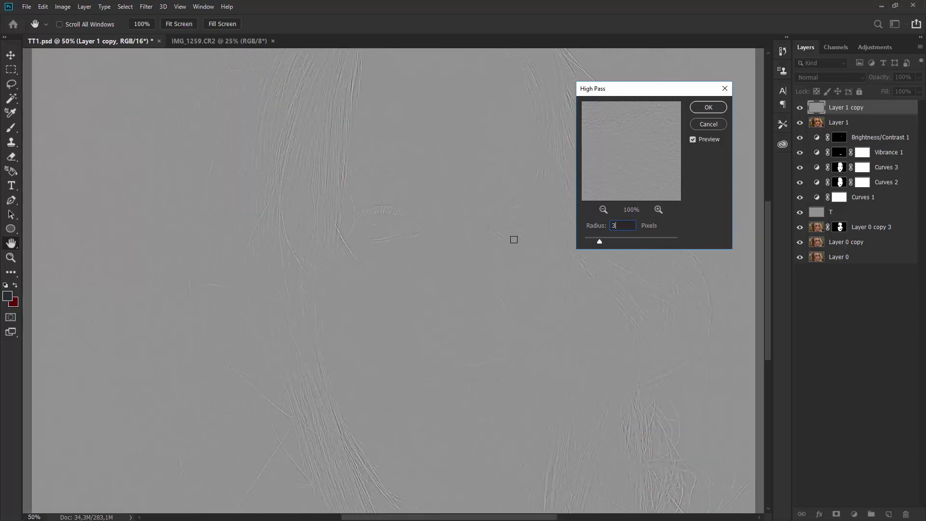
key(ctrl+minus)
key(ctrl+plus)
click(708, 109)
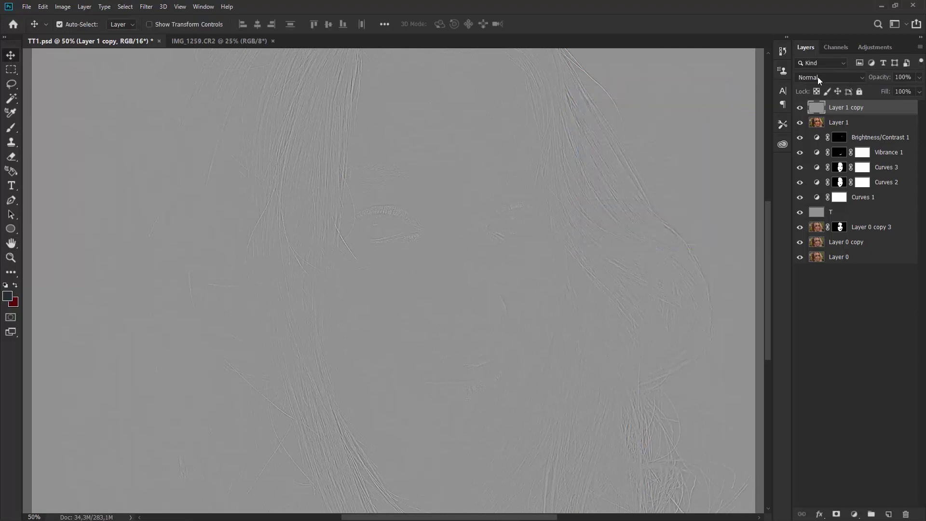
- Set Layer 1 copy's blend mode to Overlay and lower its opacity to 68%
click(818, 76)
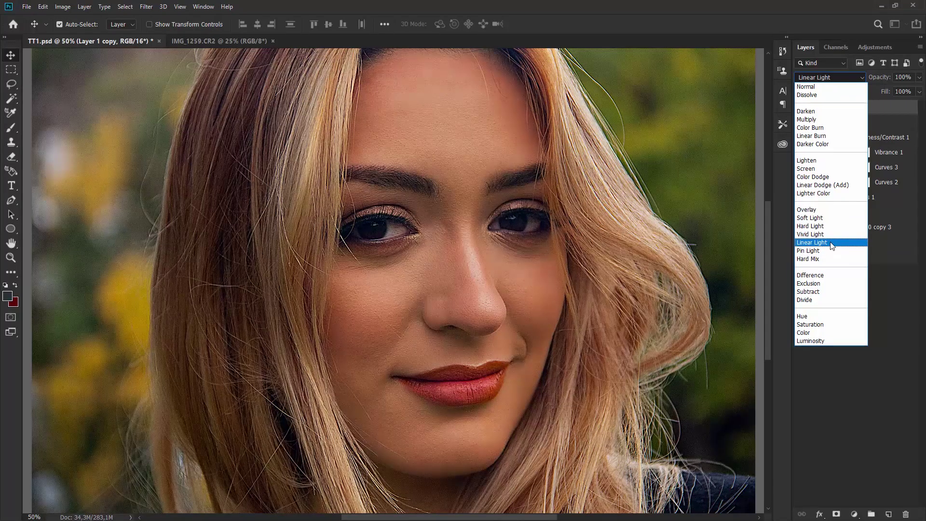
click(828, 210)
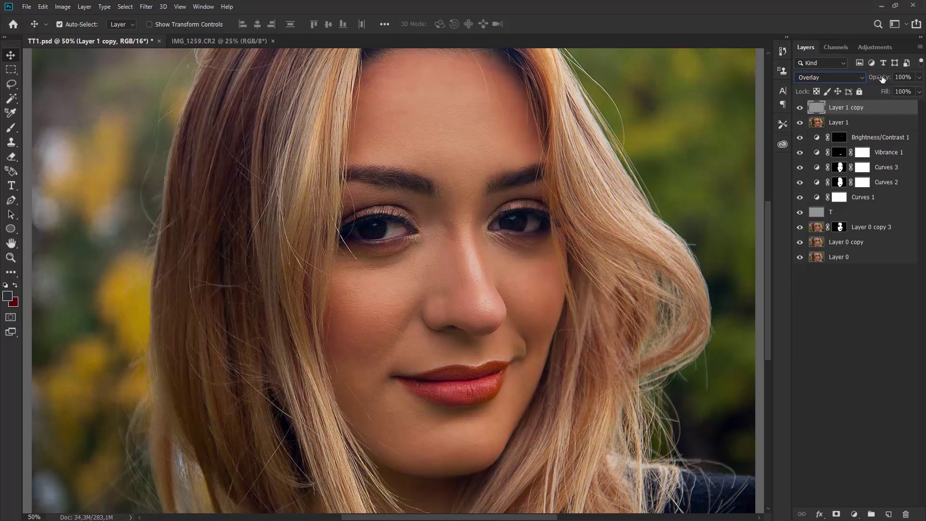
drag(883, 79, 868, 81)
- Hide Layer 1 copy, try a different opacity on Layer 1, and show Layer 1 copy again
click(800, 107)
click(829, 124)
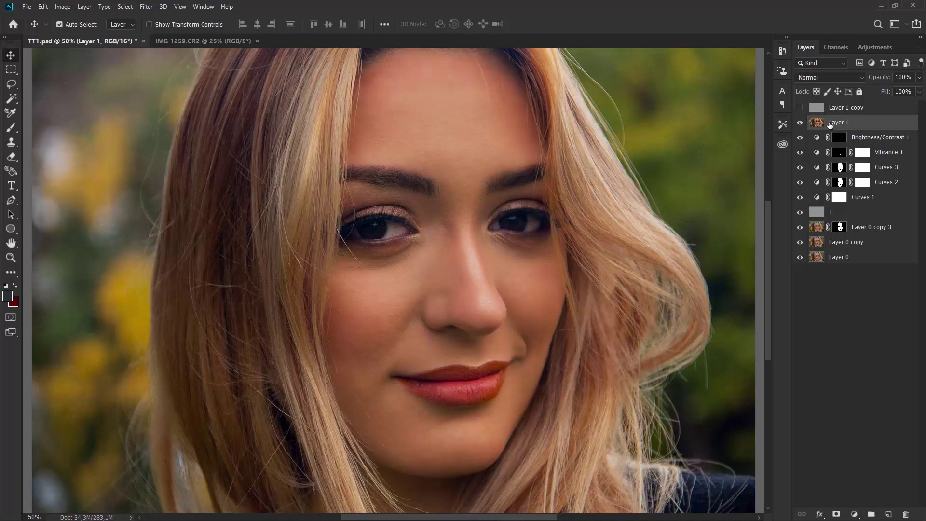
drag(879, 81, 870, 83)
drag(925, 72, 924, 46)
click(813, 110)
click(800, 107)
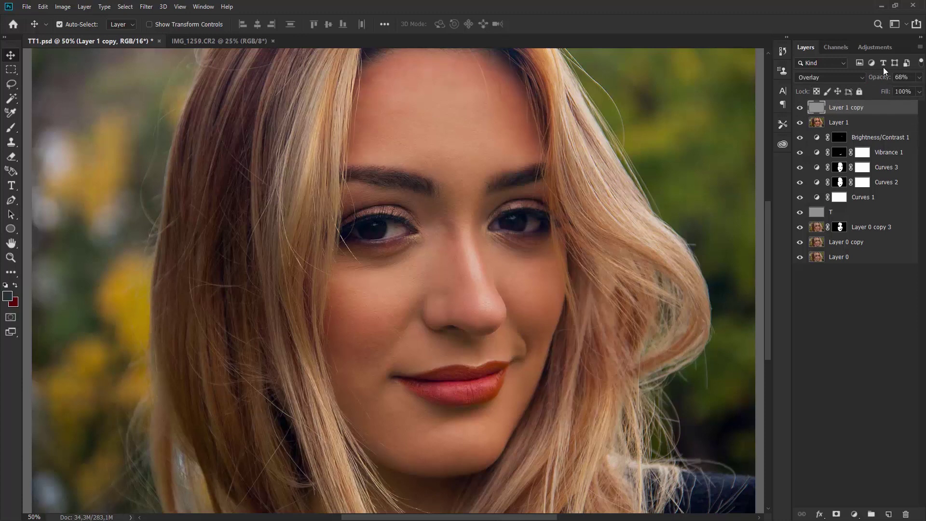
- Raise Layer 1 copy's opacity and compare the image with that layer hidden and shown
drag(889, 79, 915, 72)
click(800, 110)
click(799, 111)
click(799, 111)
click(799, 110)
- Set Layer 1 copy's opacity to 70% and check its effect by hiding and showing the layer
key(8)
click(800, 108)
click(801, 108)
click(801, 108)
click(801, 108)
- Compare the original Layer 0 on its own with the full retouched and sharpened layer stack
key(ctrl+minus)
key(ctrl+plus)
alt+click(801, 259)
alt+click(801, 258)
alt+click(800, 259)
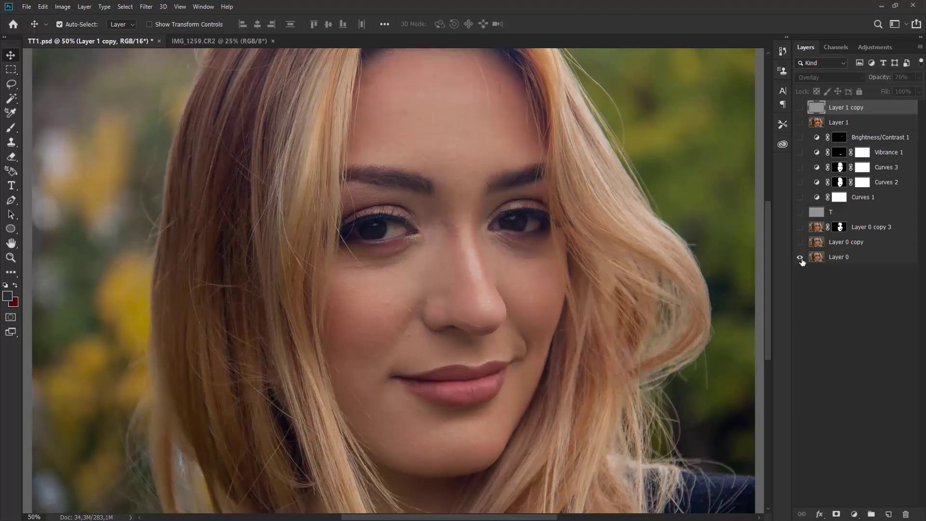
alt+click(801, 258)
alt+click(801, 259)
alt+click(801, 259)
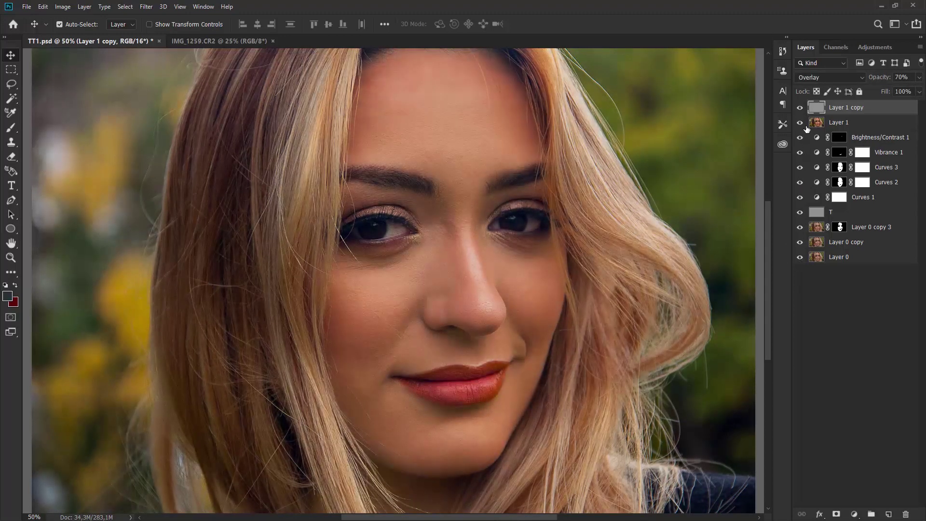
mouse_move(802, 124)
mouse_down()
mouse_move(803, 111)
mouse_move(799, 129)
mouse_up()
- Resize the image to 2048 pixels wide with Bicubic Sharper (reduction) resampling and inspect the face at 100%
click(61, 8)
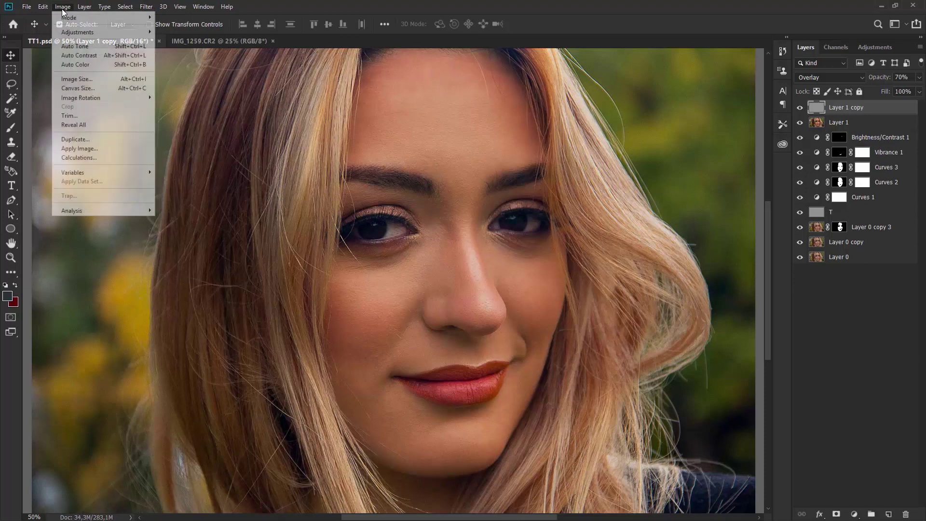
click(80, 81)
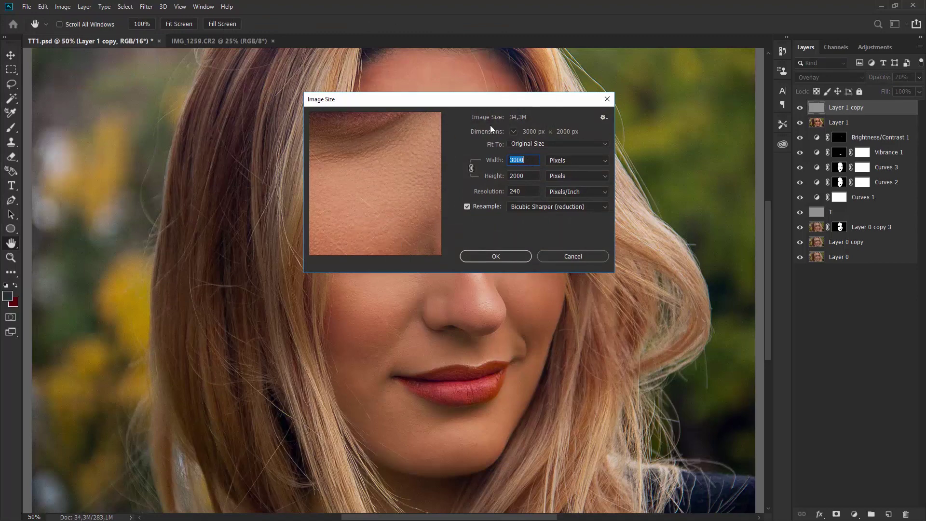
drag(382, 145, 401, 182)
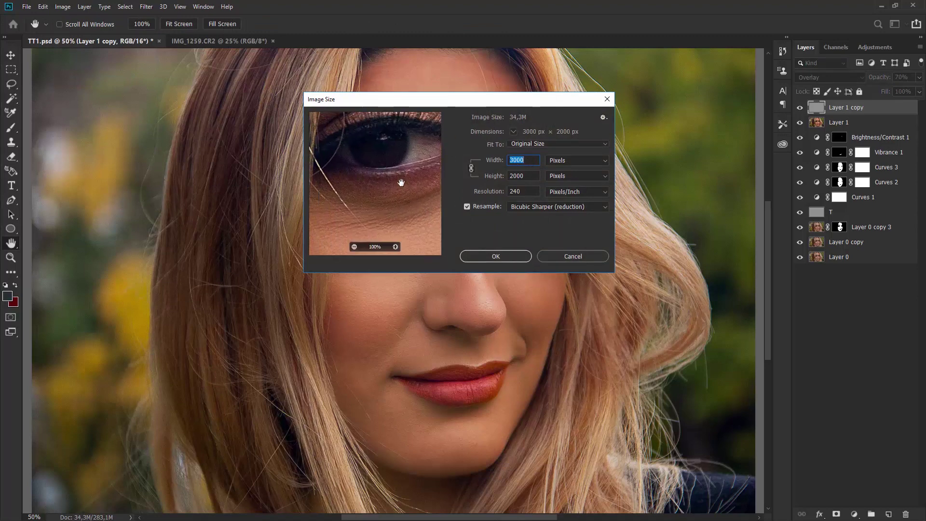
click(355, 247)
drag(416, 172, 361, 127)
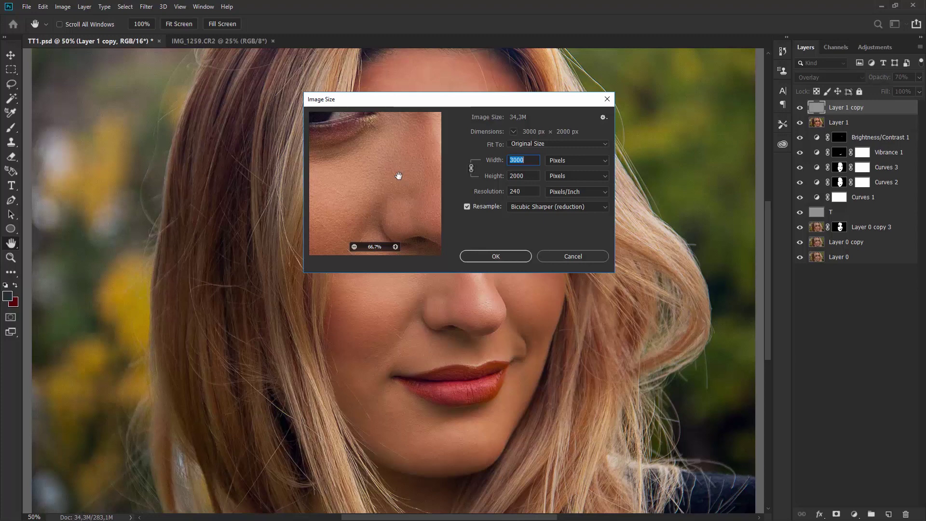
text(20)
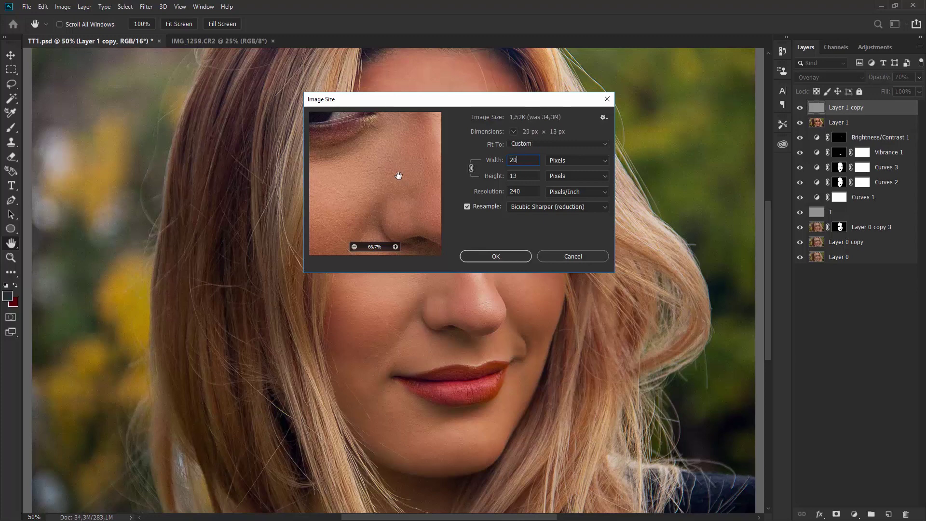
text(48)
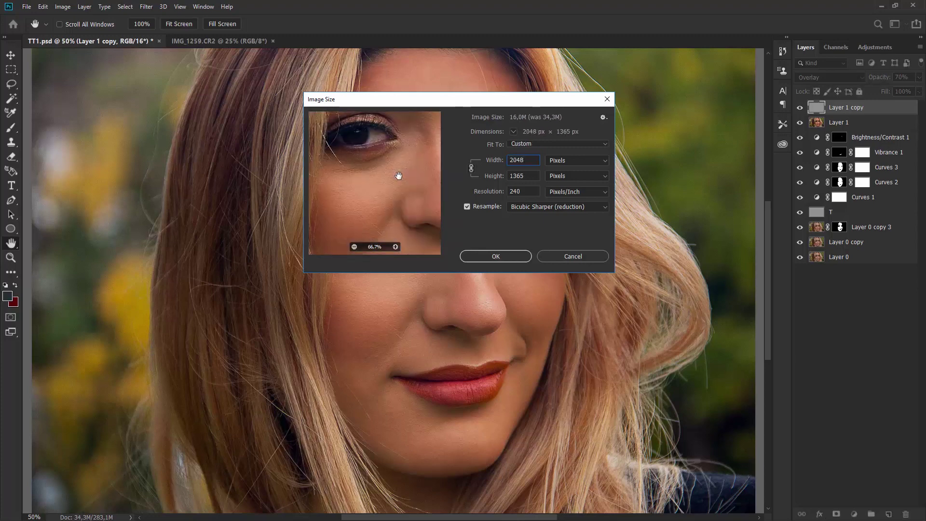
click(561, 207)
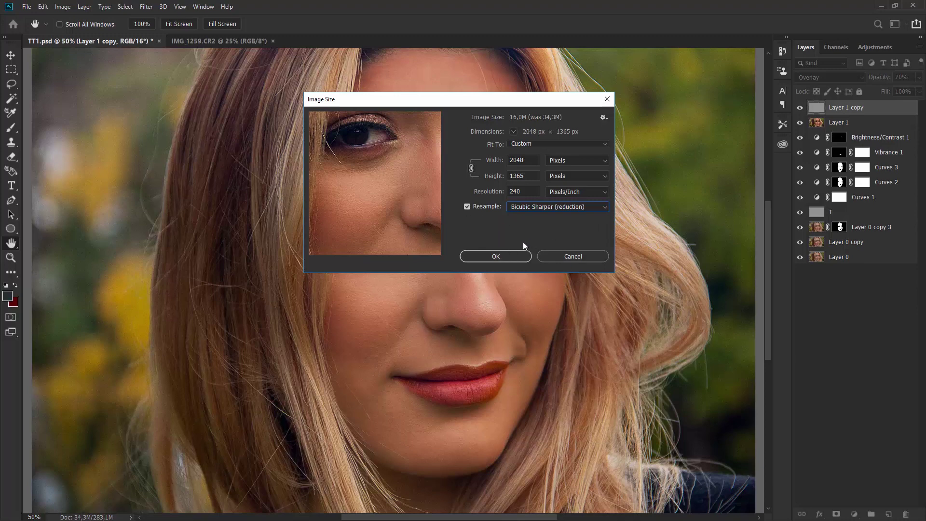
click(500, 258)
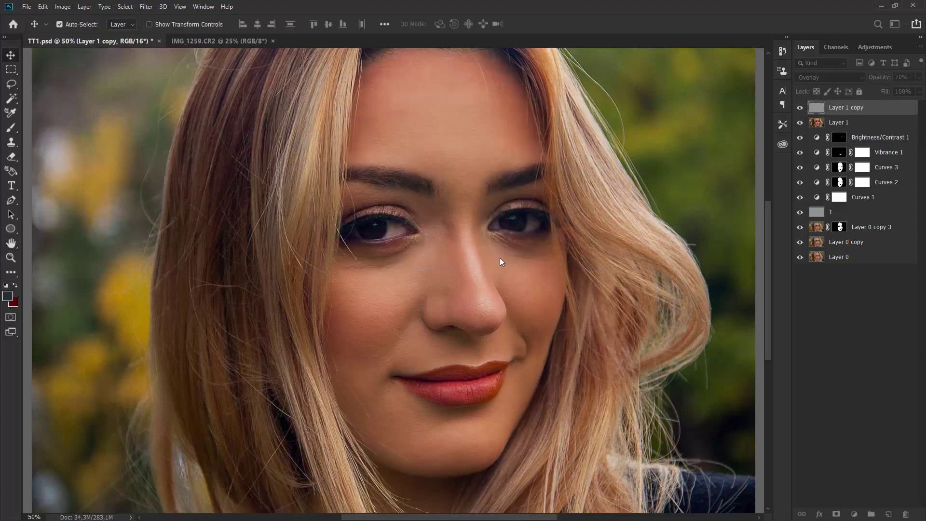
key(ctrl)
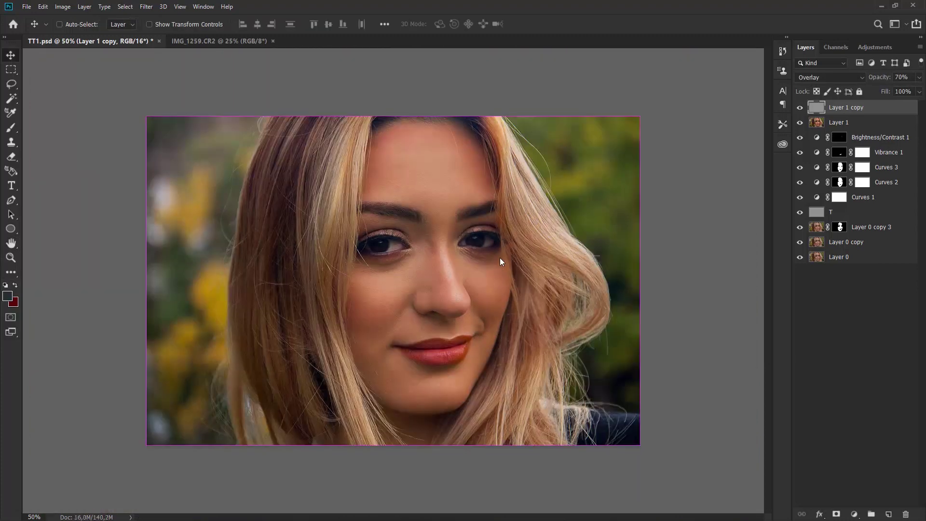
key(ctrl+1)
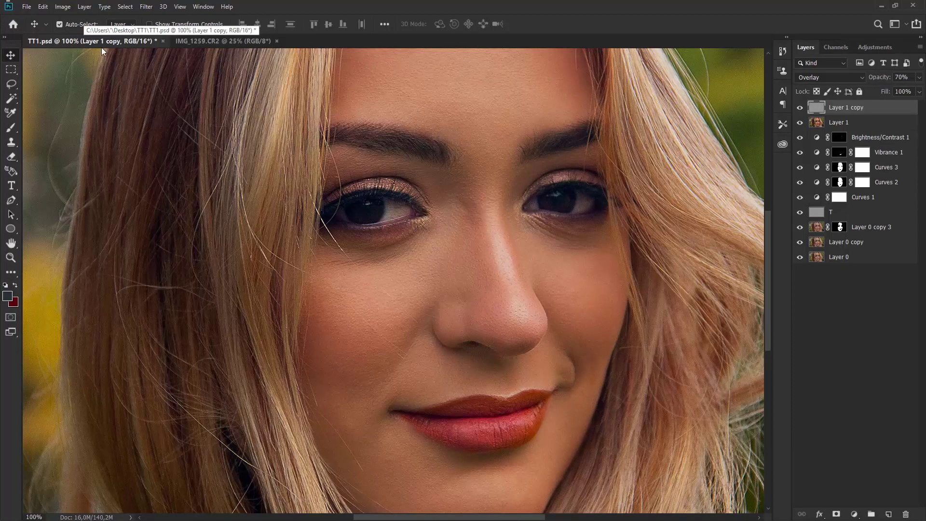
drag(350, 210, 297, 180)
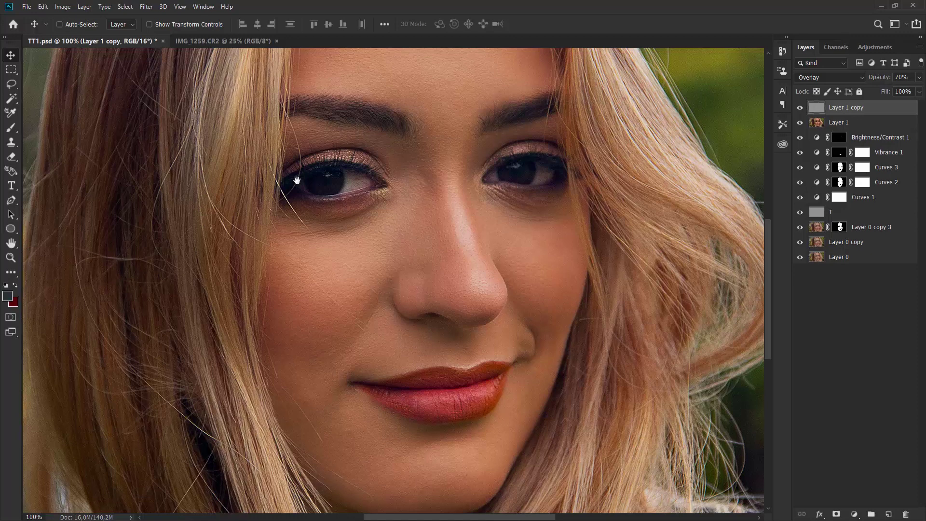
- Reduce the image to 1200 pixels wide, resampled with Bicubic Sharper (reduction)
key(ctrl+alt+i)
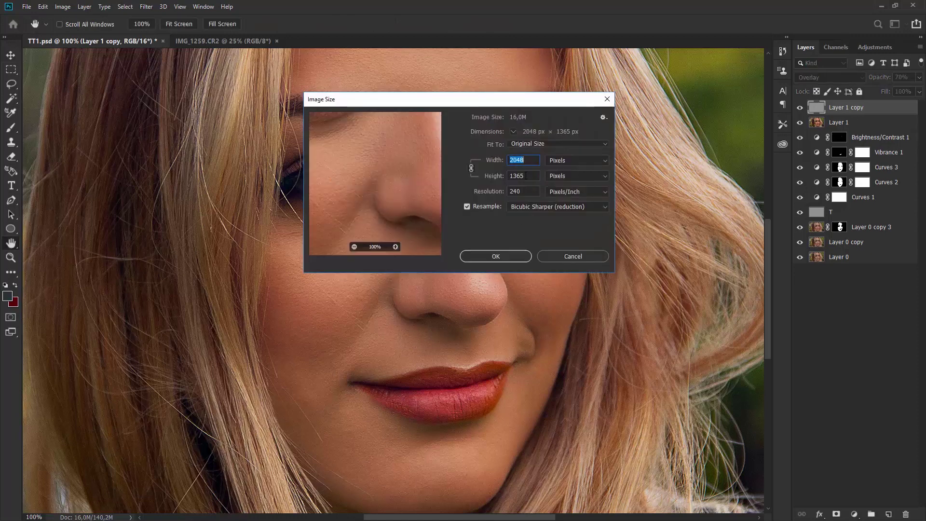
text(1600)
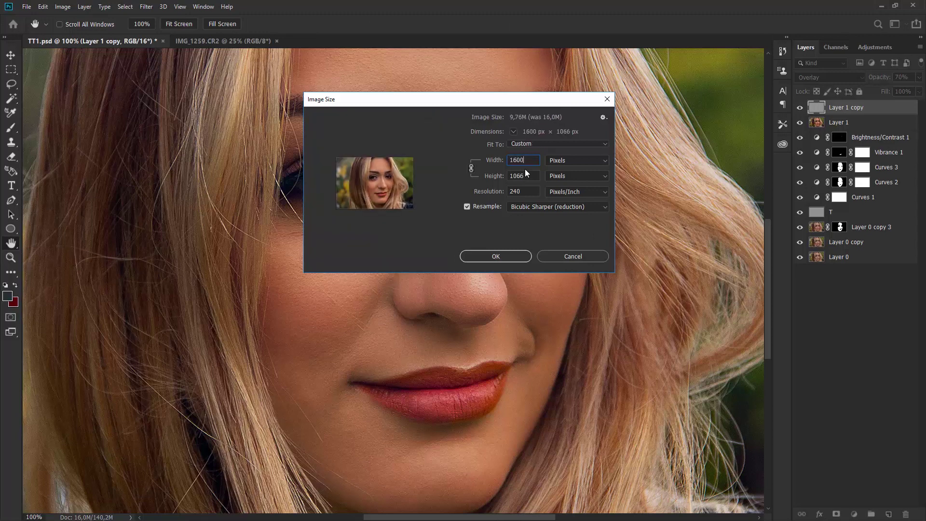
key(BackSpace)
key(BackSpace)
key(BackSpace)
key(BackSpace)
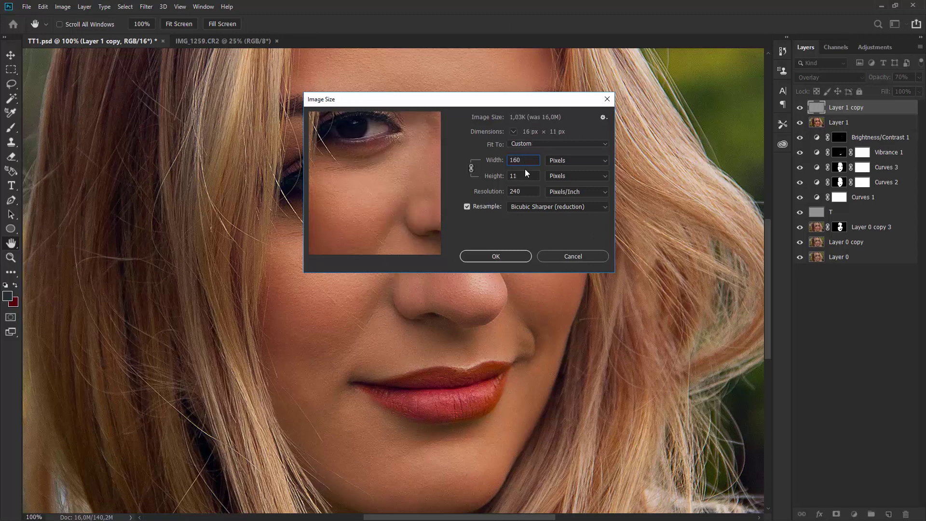
text(1200)
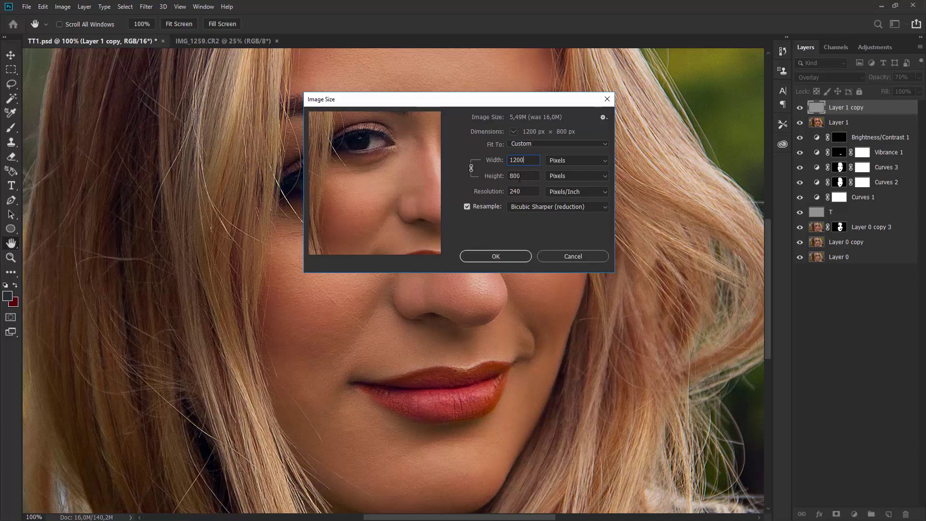
click(537, 207)
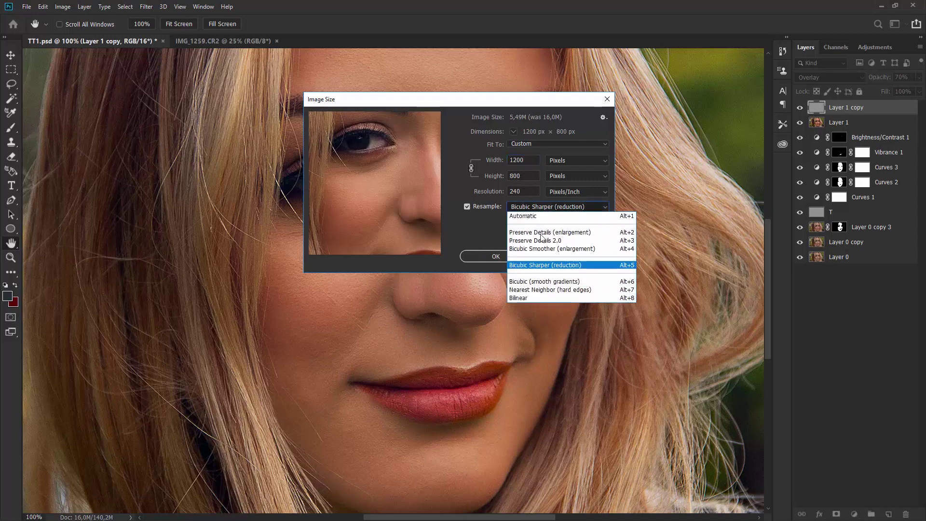
click(534, 267)
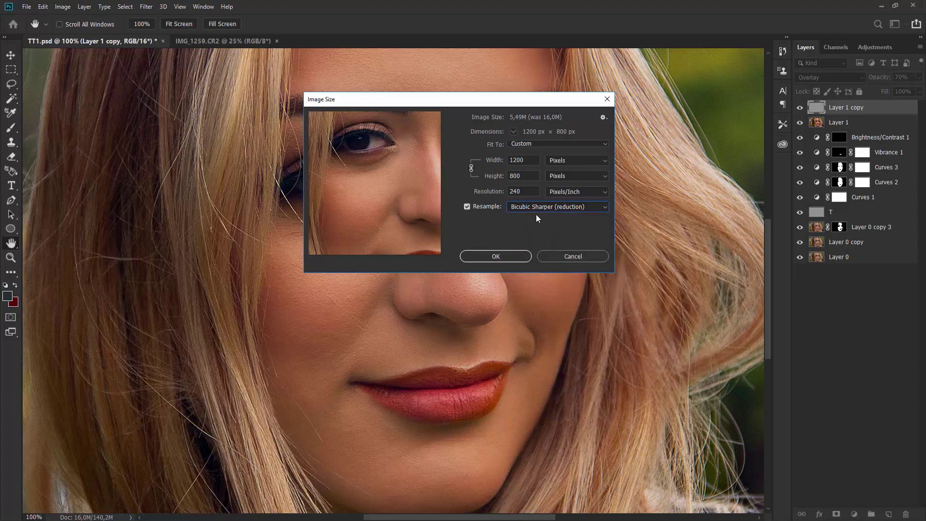
click(491, 253)
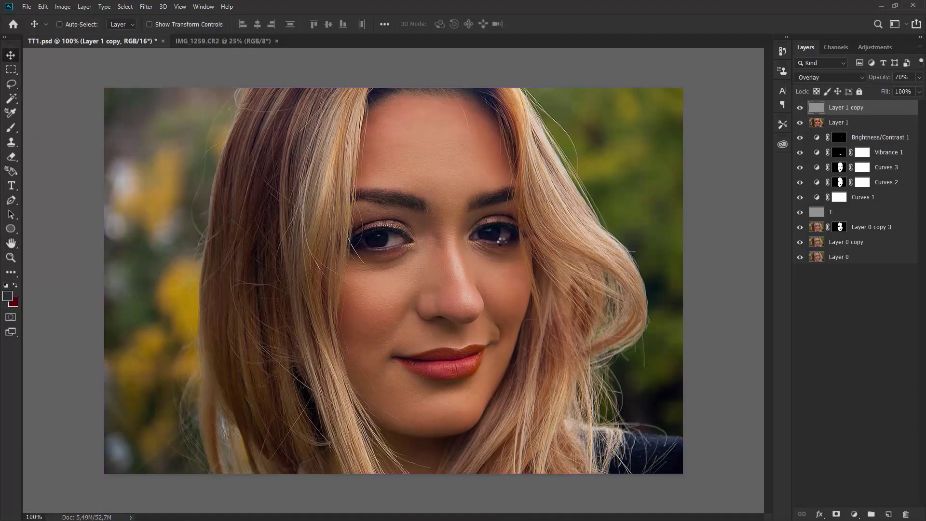
- Try the Sharpen filter on Layer 1 copy and merge all visible layers into a new layer on top
key(ctrl+0)
key(ctrl+1)
click(147, 7)
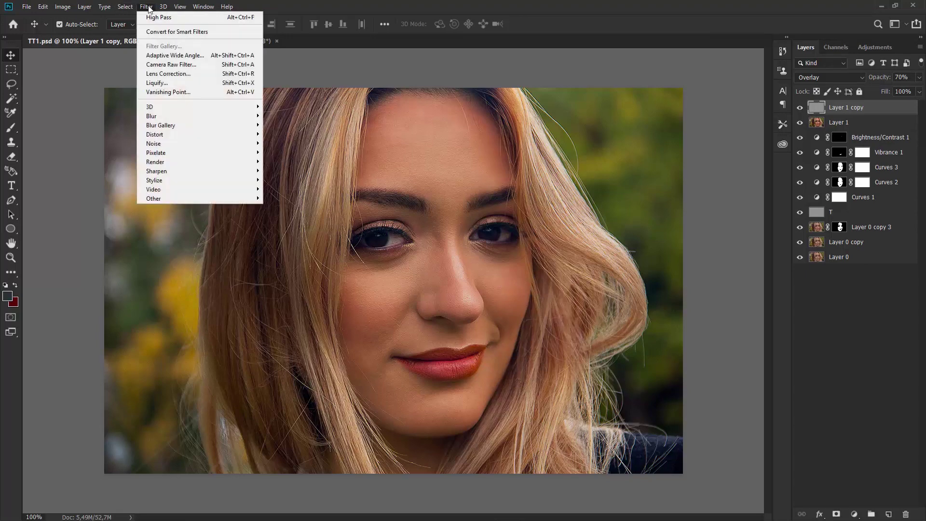
mouse_move(164, 171)
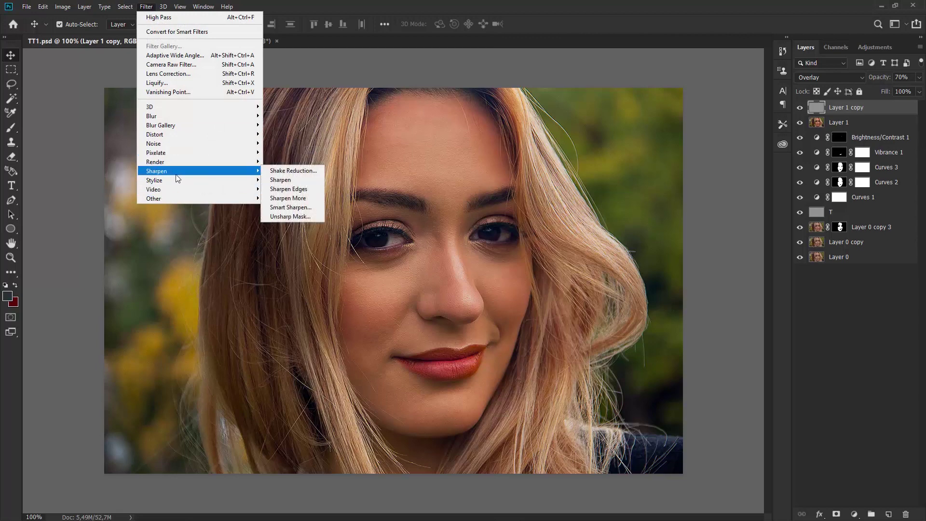
click(279, 180)
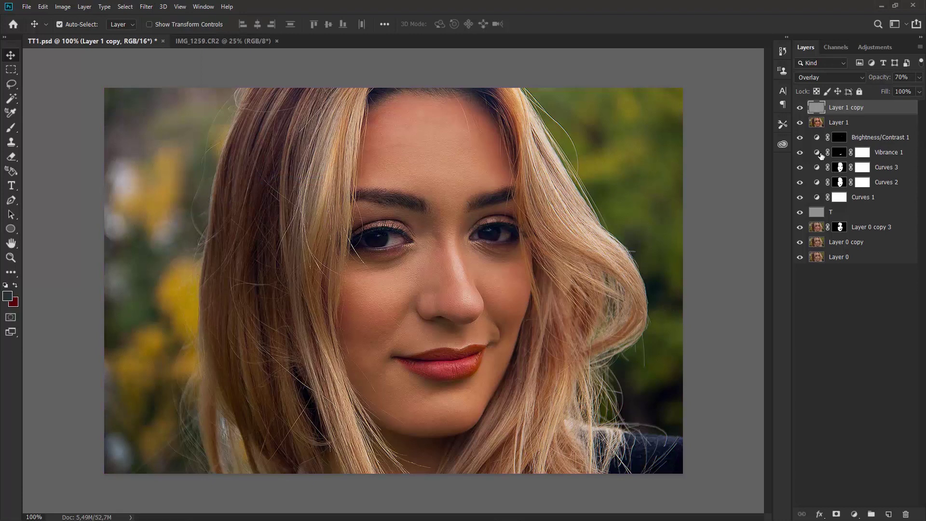
key(ctrl+alt+shift+e)
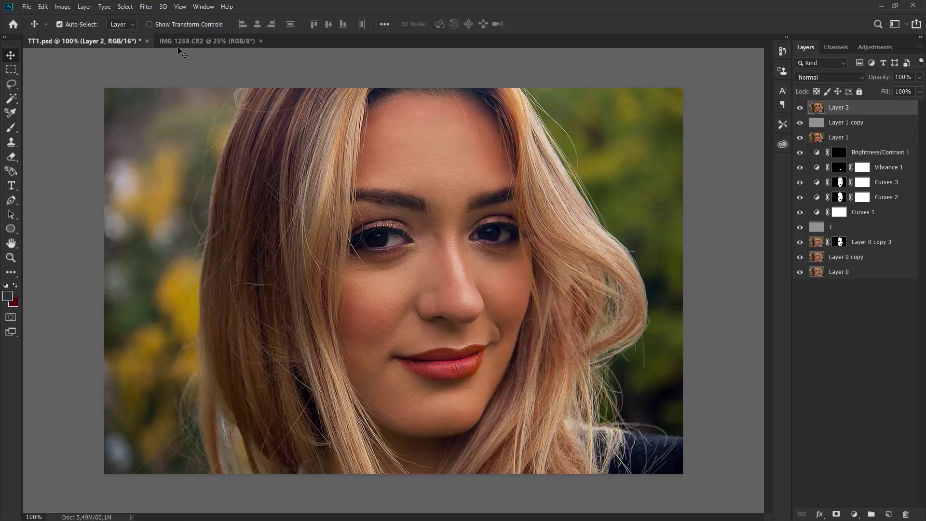
- Apply the Sharpen filter to the merged Layer 2 and set the layer's opacity to 50%
click(148, 8)
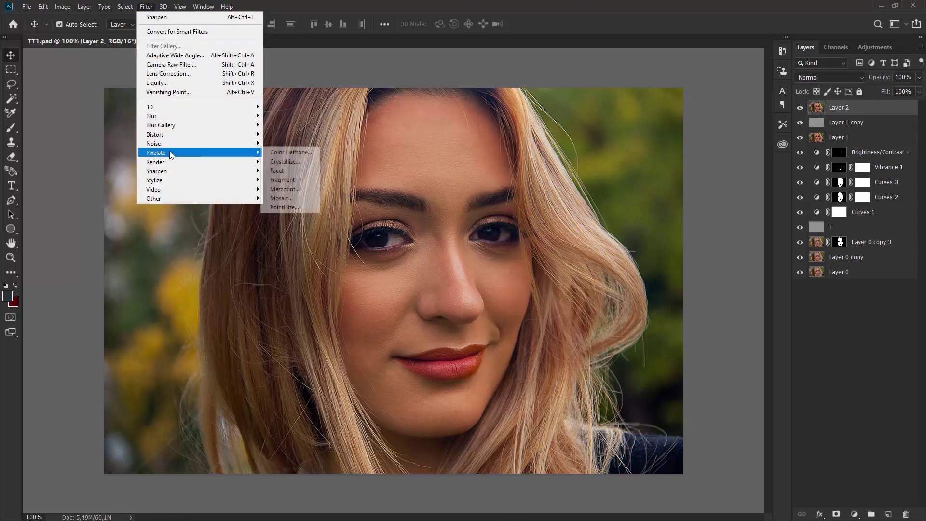
mouse_move(178, 172)
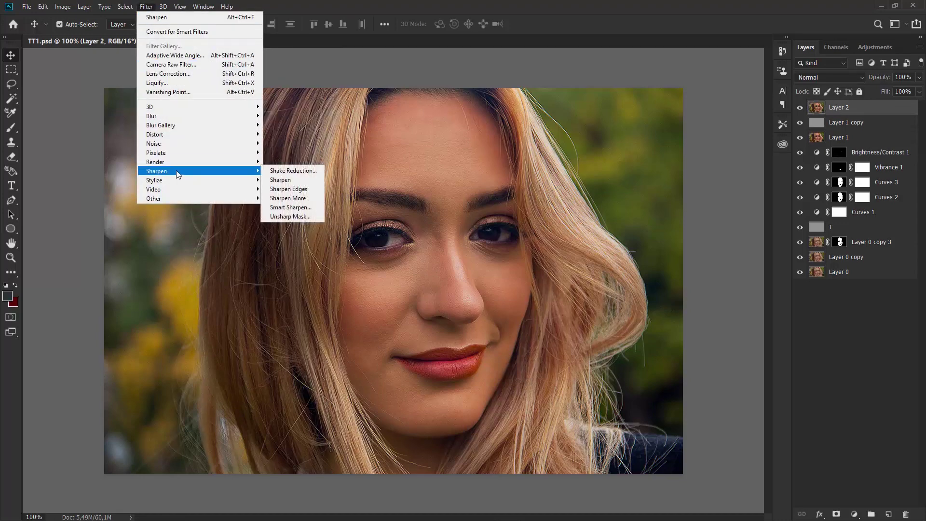
click(290, 182)
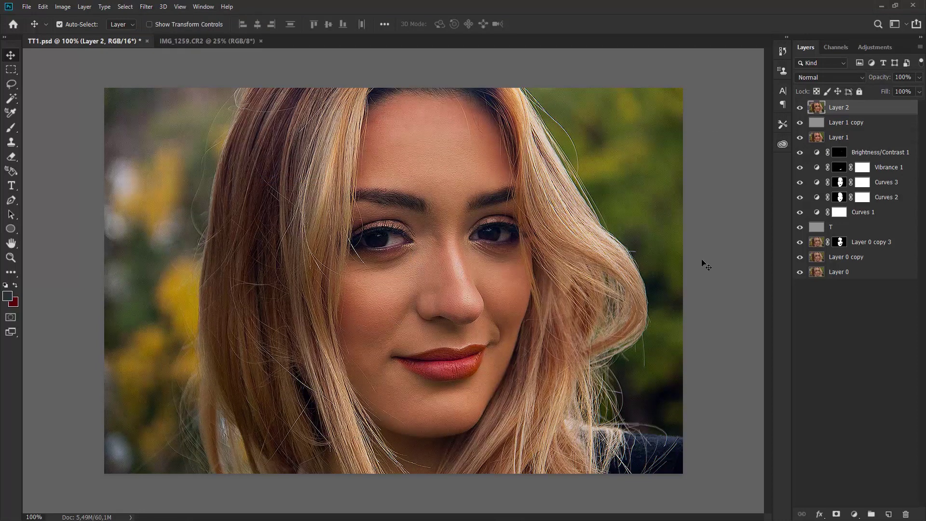
key(5)
- Compare the image with Layer 2 hidden and shown, and reduce the layer's opacity to 30%
click(803, 111)
click(802, 111)
click(803, 111)
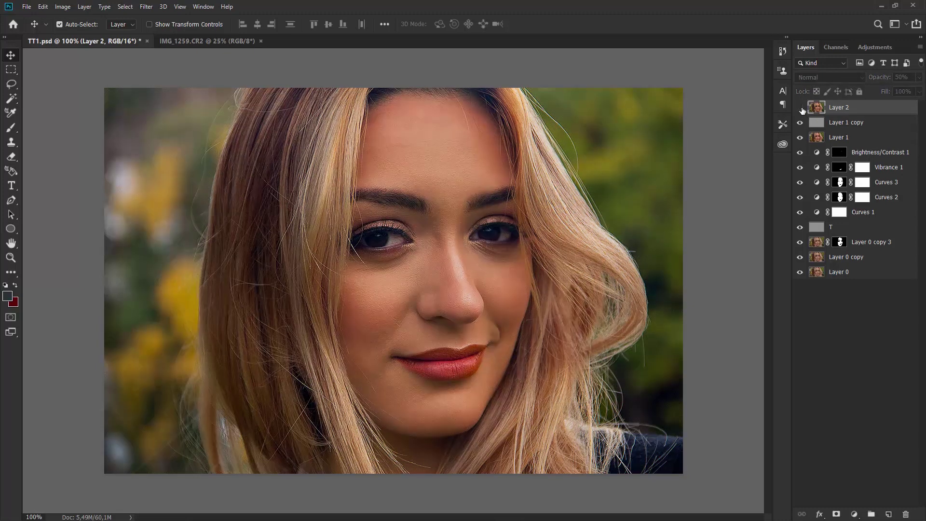
click(803, 111)
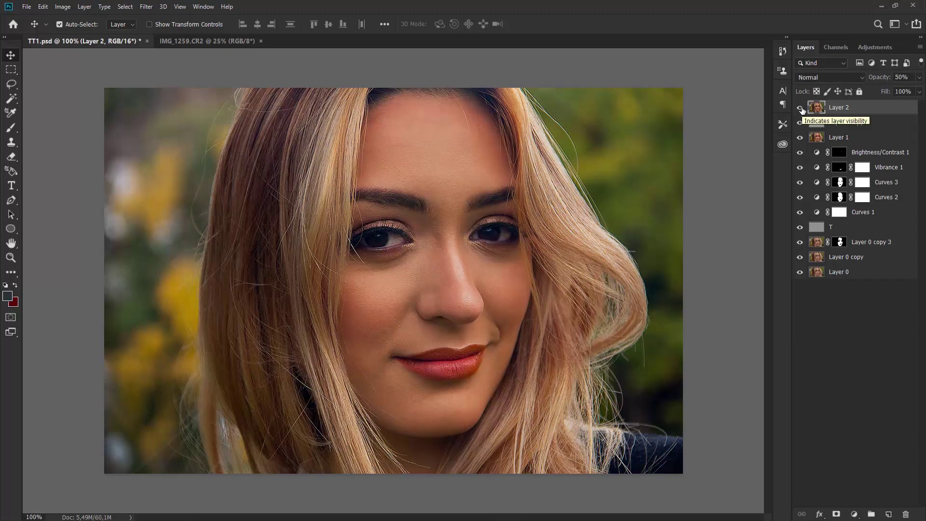
key(3)
- Compare Layer 1 on its own with the full sharpened layer stack
alt+click(801, 138)
alt+click(802, 139)
alt+click(801, 139)
alt+click(802, 139)
alt+click(802, 139)
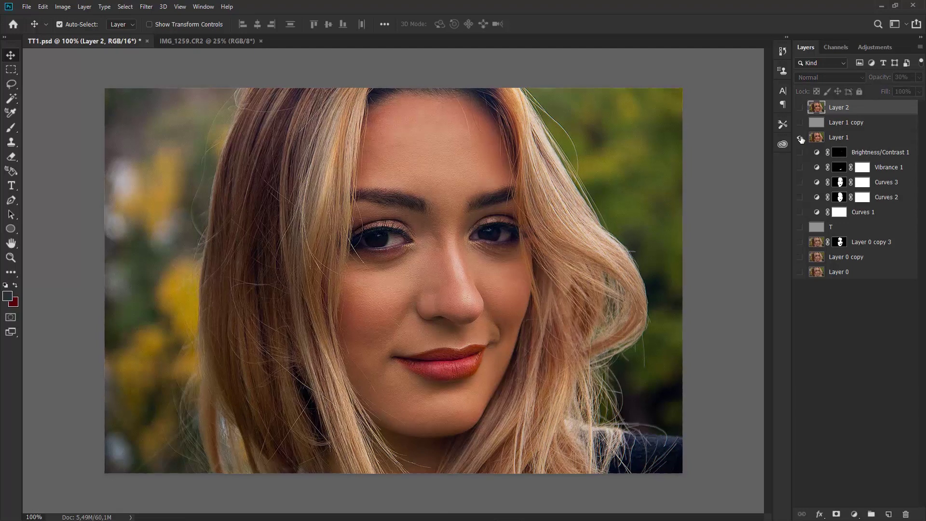
alt+click(801, 139)
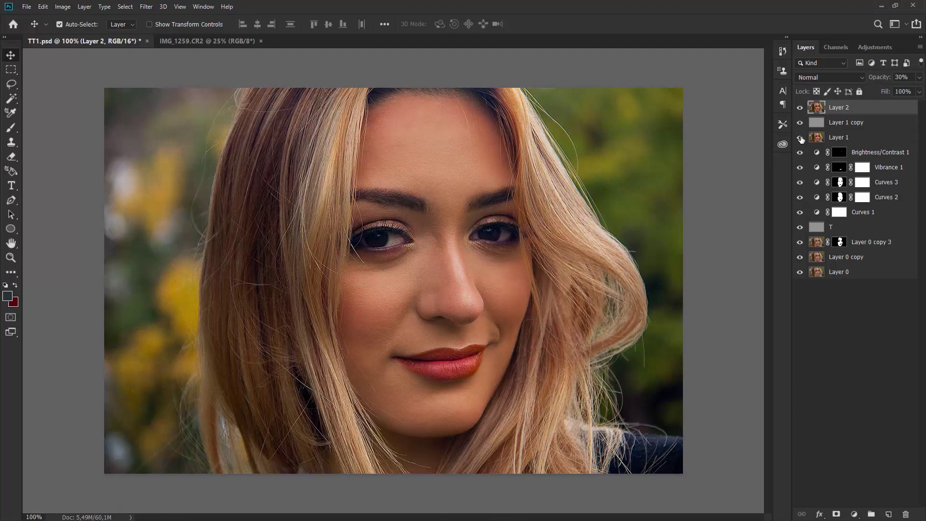
- Compare the original Layer 0 on its own with the complete stack including the sharpened Layer 2
alt+click(800, 272)
alt+click(800, 272)
alt+click(800, 273)
alt+click(800, 272)
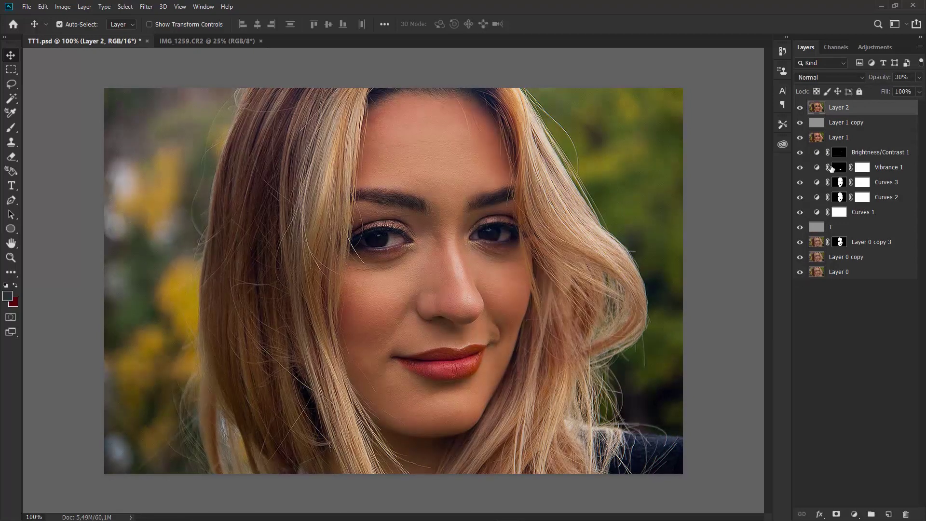